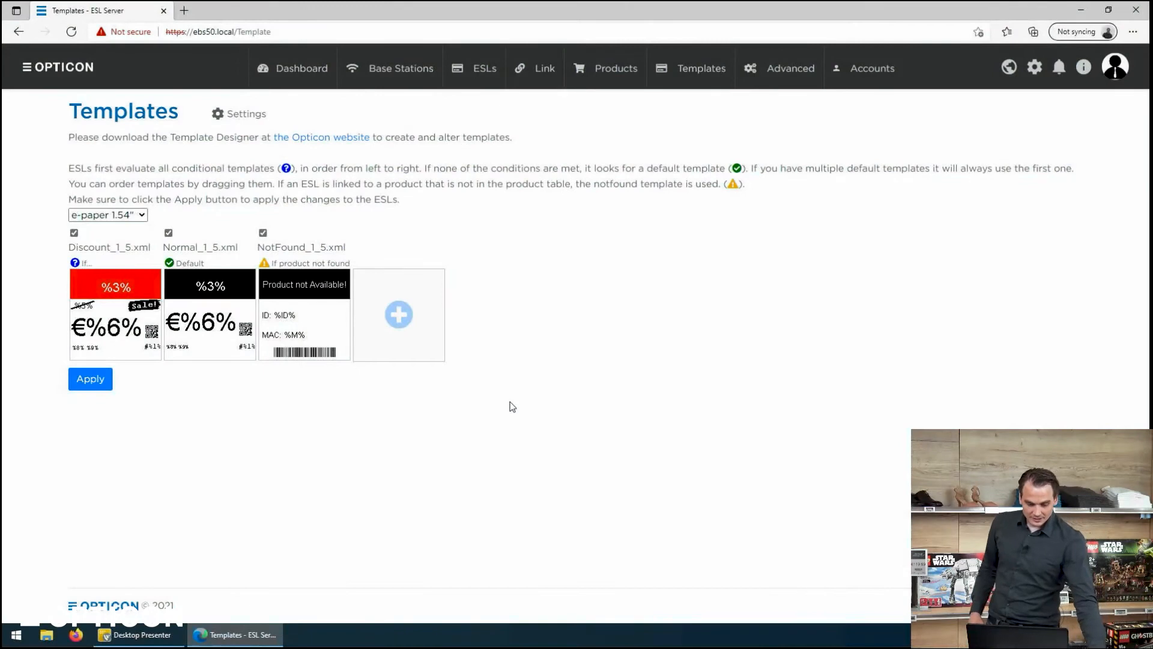
Open the Templates page and choose the e-paper 1.54" display size to review its templates.
mouse_move(721, 66)
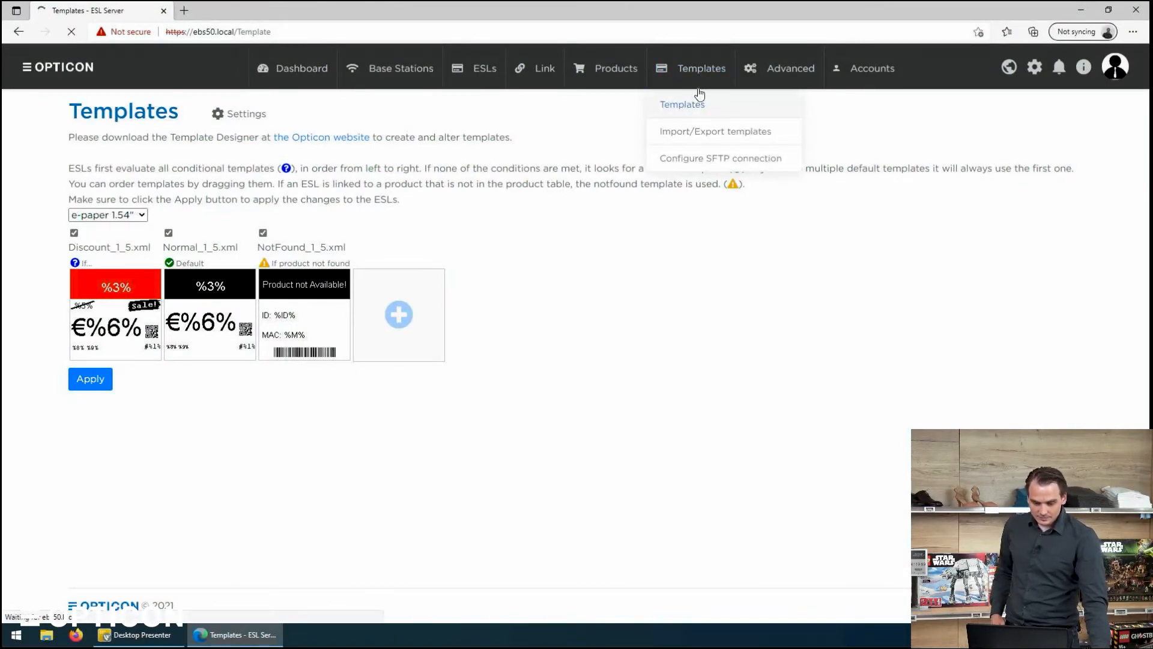
left_click(696, 95)
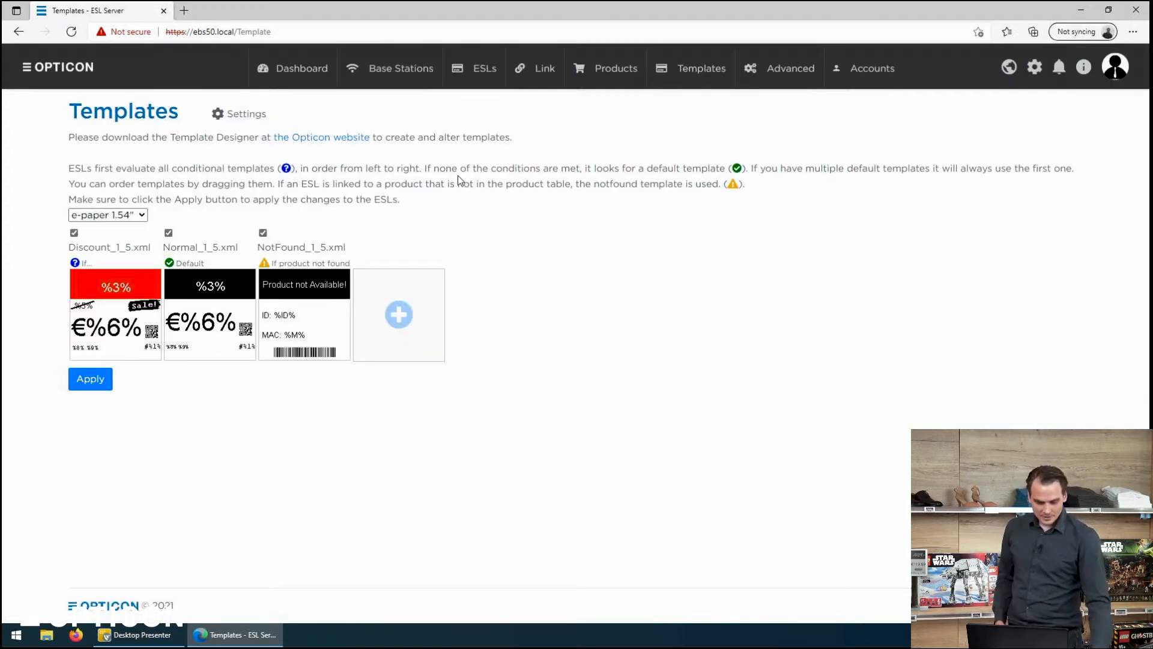
left_click(119, 219)
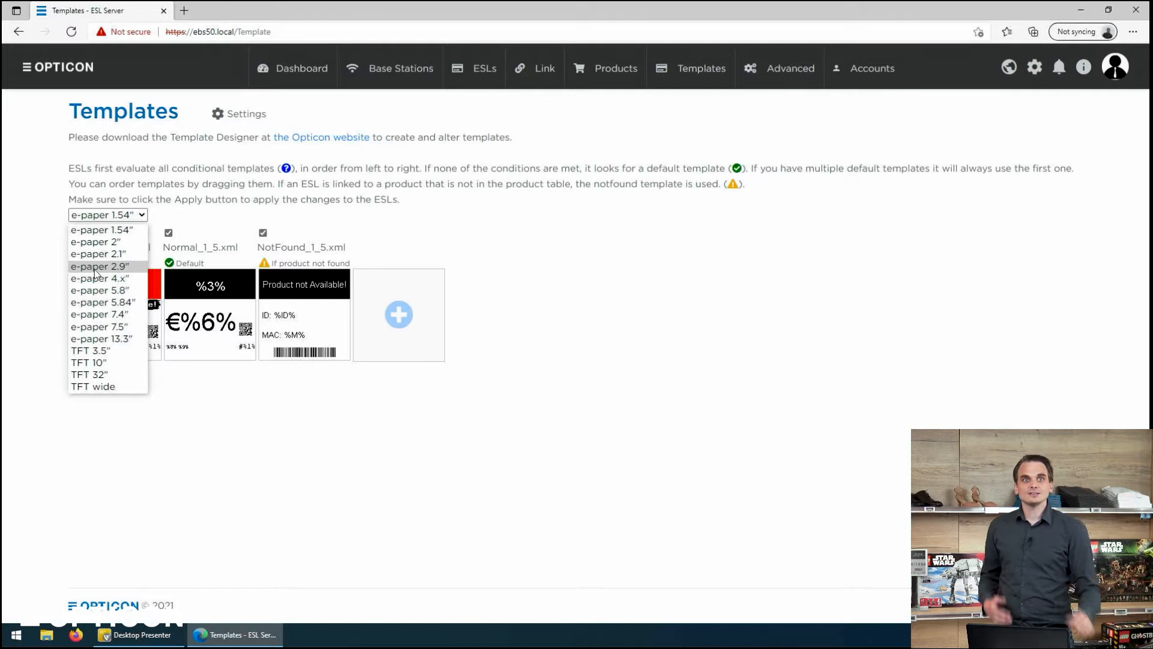
left_click(112, 231)
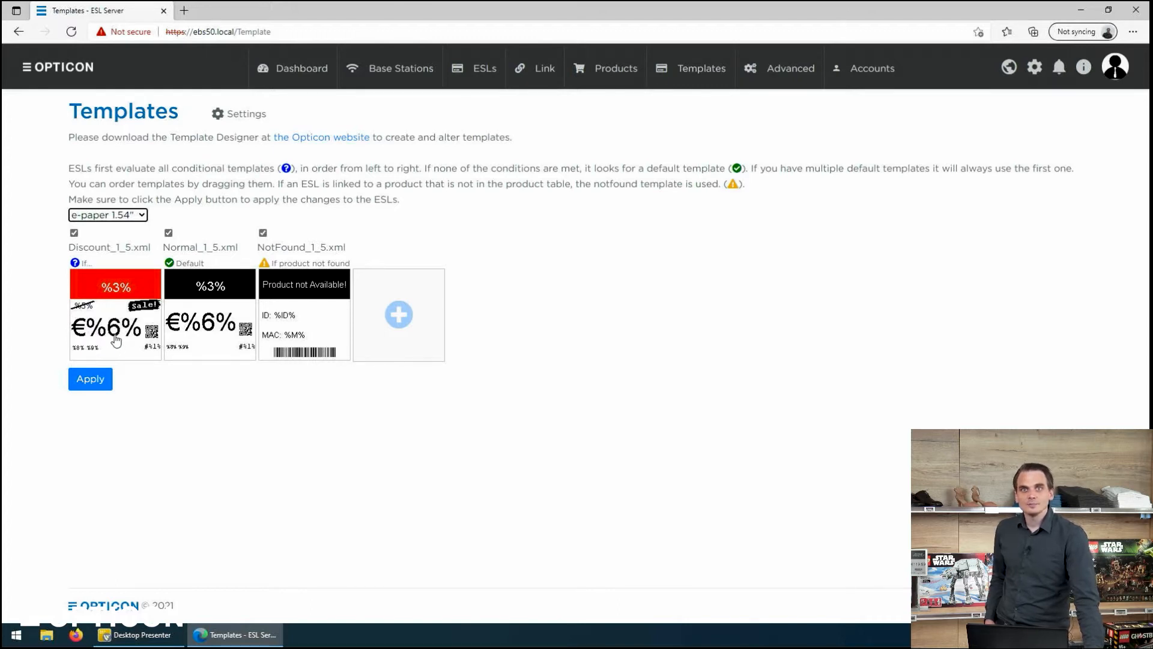
Open the Product data table to review the product records, then minimize the browser.
left_click(609, 72)
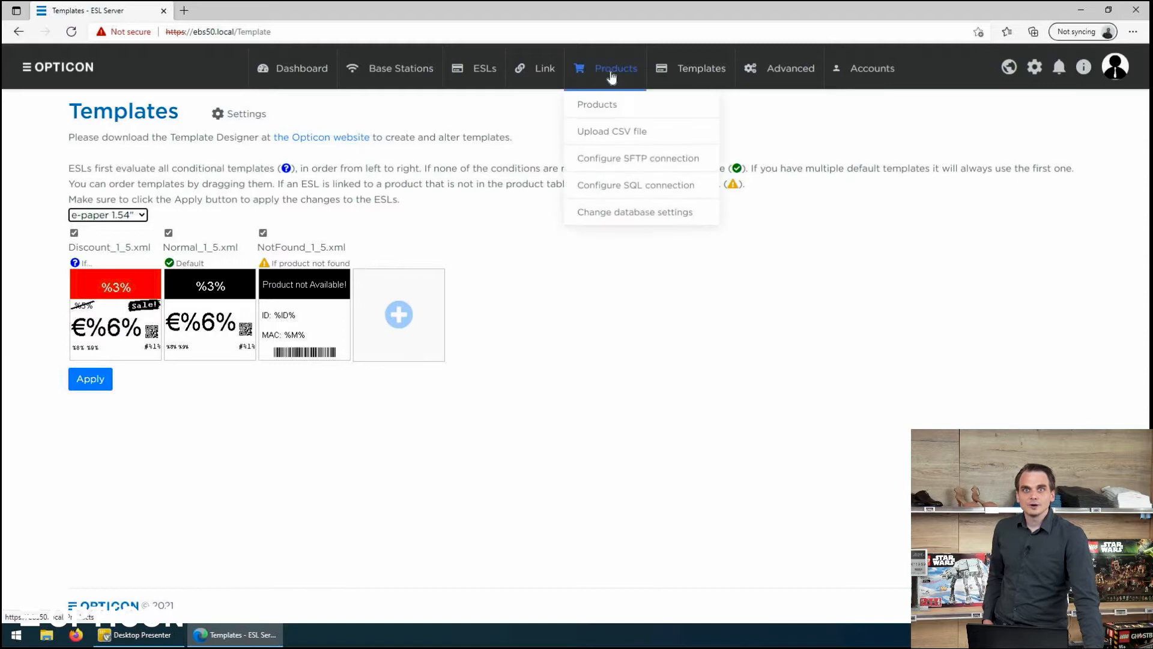
left_click(605, 113)
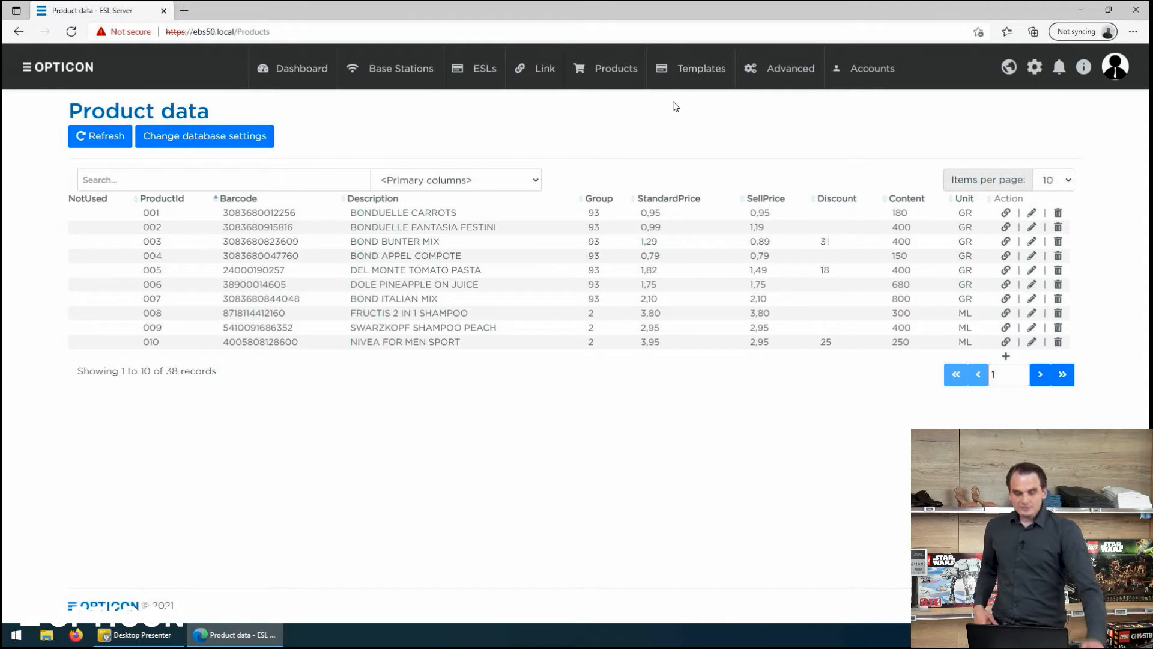
mouse_move(664, 83)
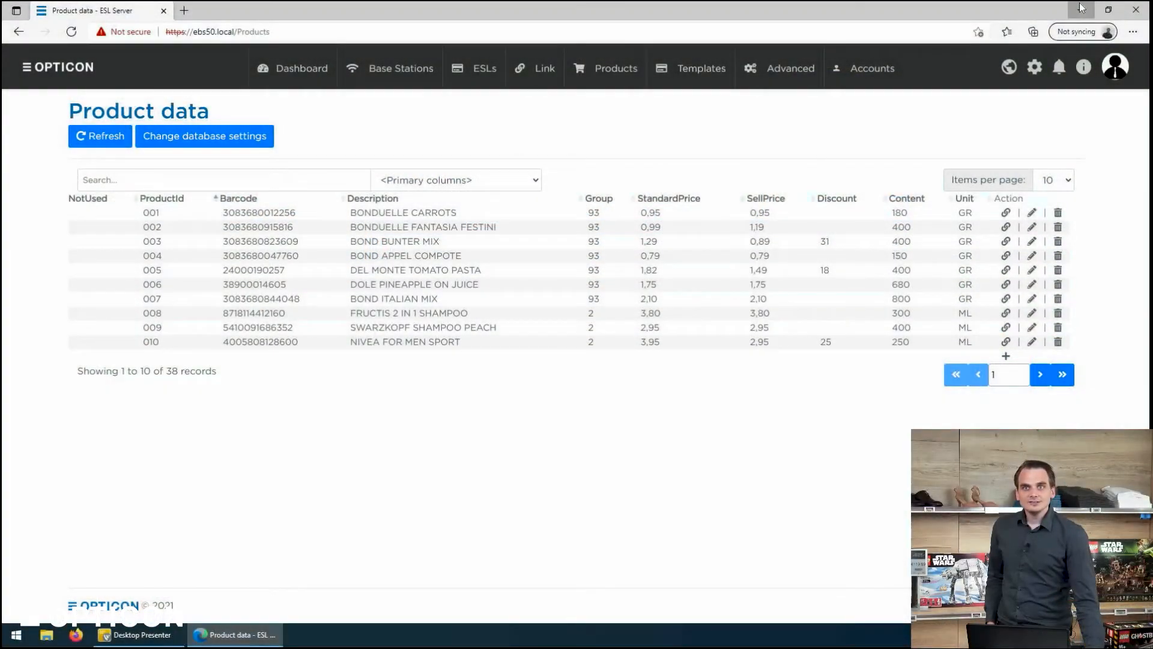
left_click(1081, 10)
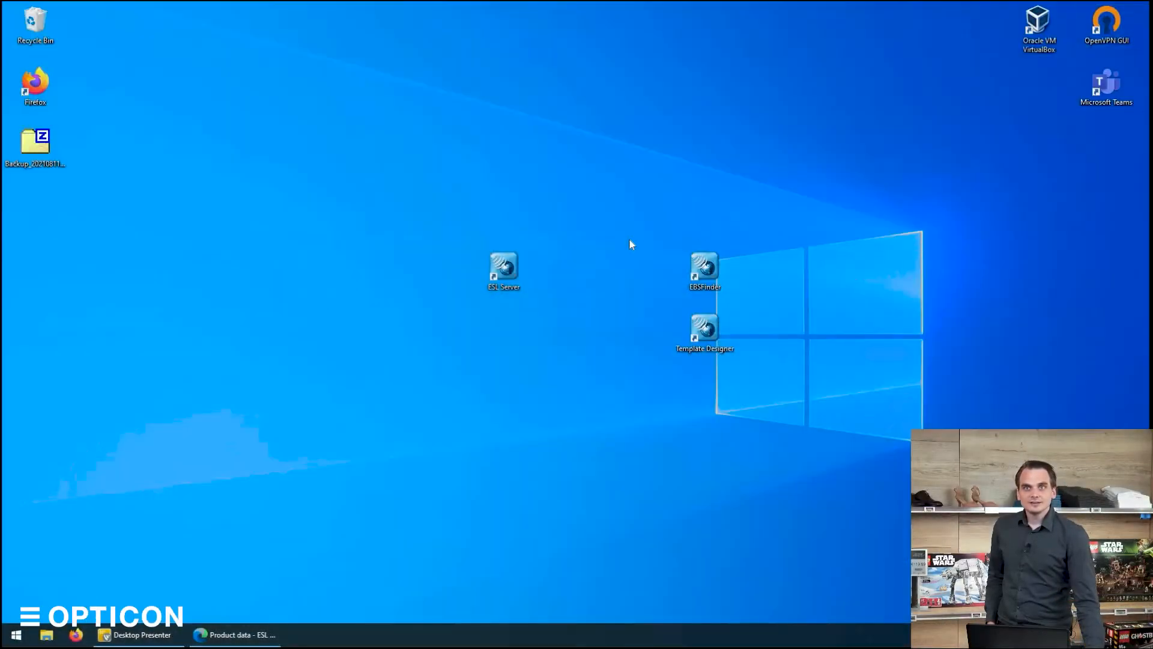
double_click(682, 334)
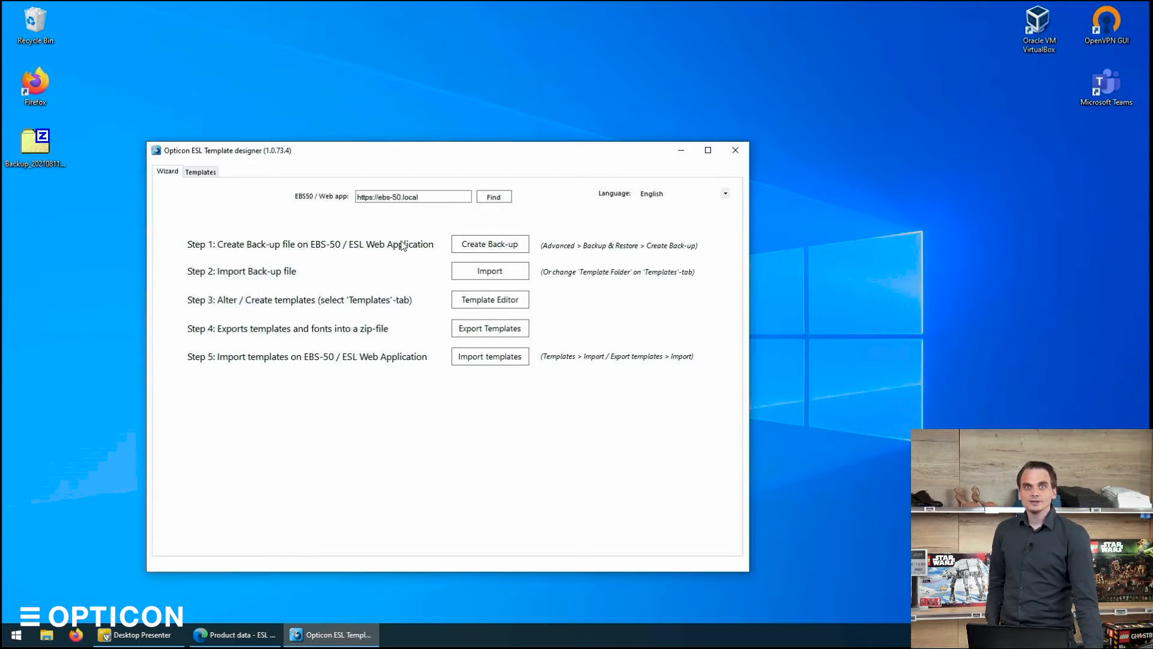
left_click(395, 196)
key("BackSpace")
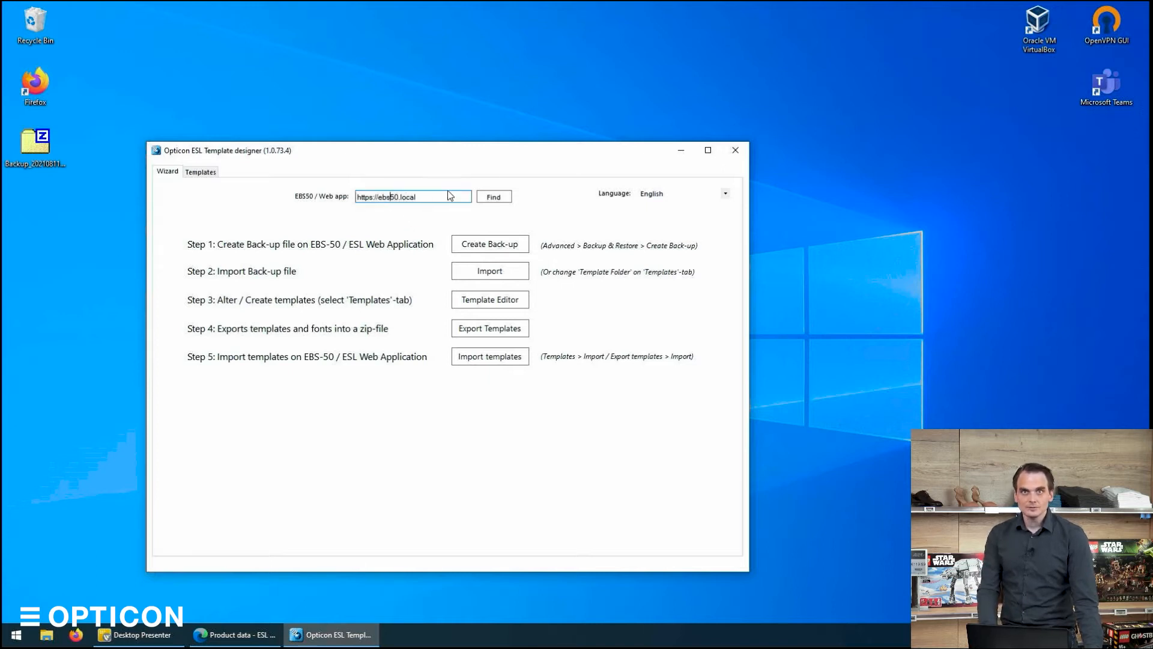
Create a backup of the ESL server configuration by exporting it, and show the downloaded zip in its folder.
left_click(480, 246)
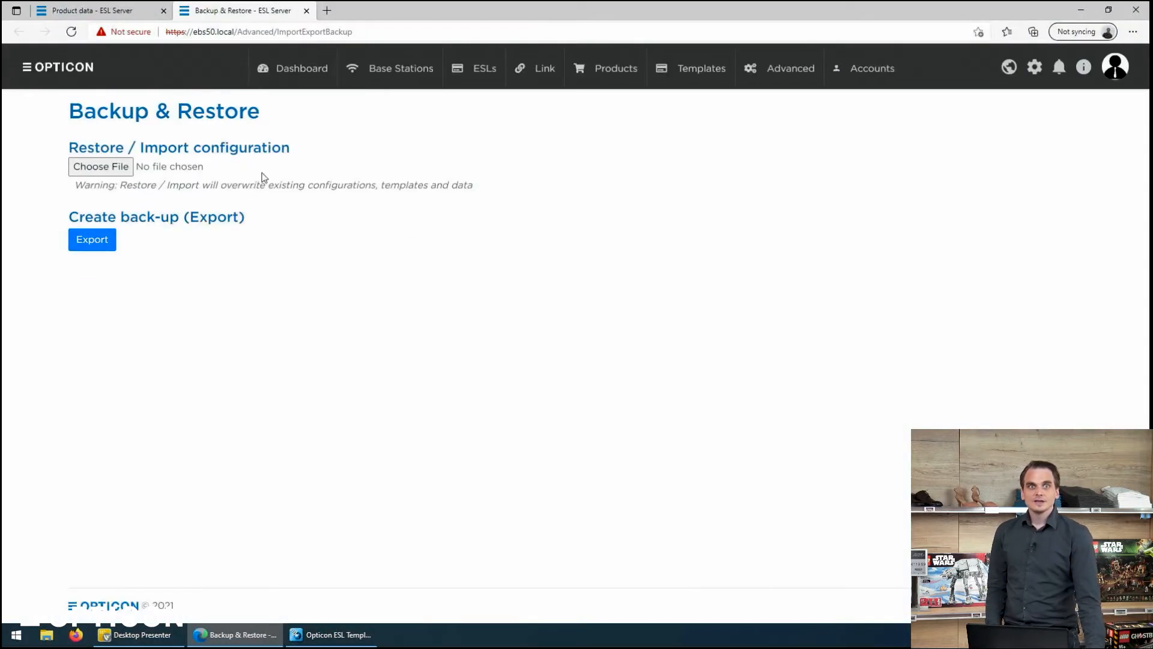
left_click(88, 245)
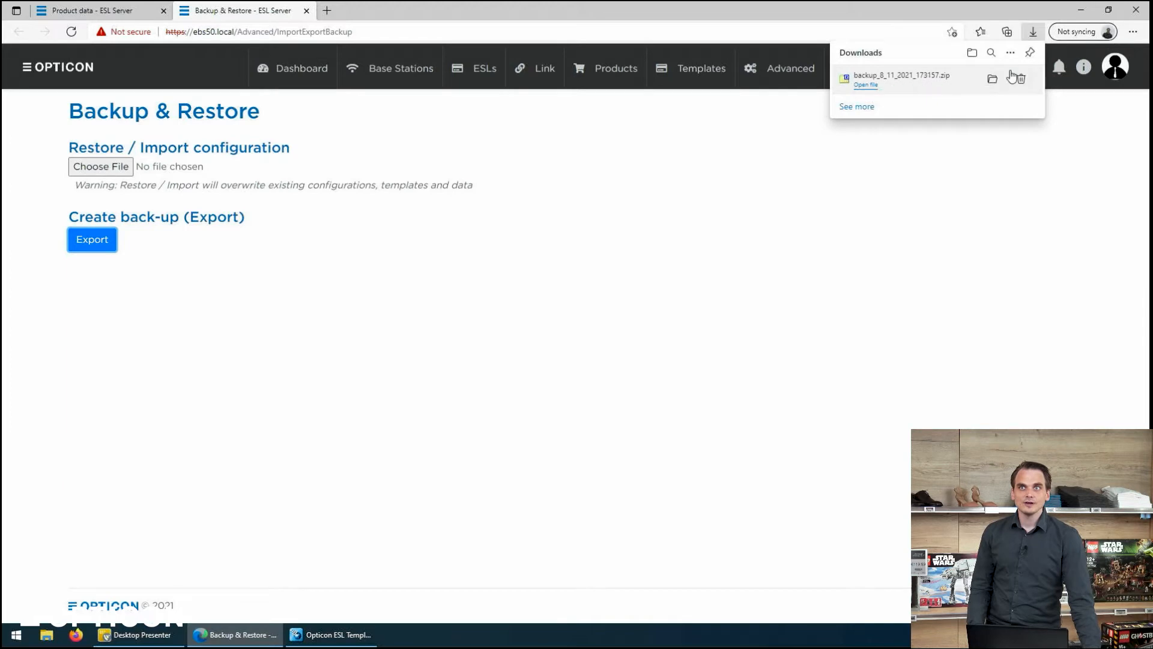
left_click(992, 79)
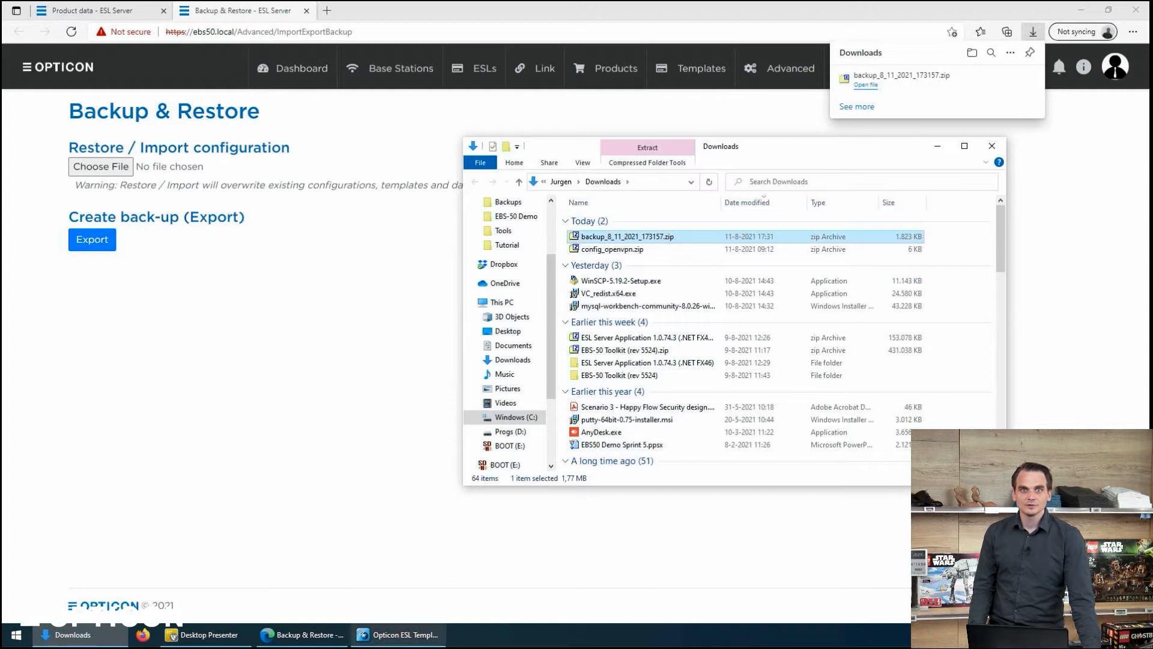
Import backup_8_11_2021_173157.zip from Downloads into Template Designer and close the leftover windows.
left_click(399, 634)
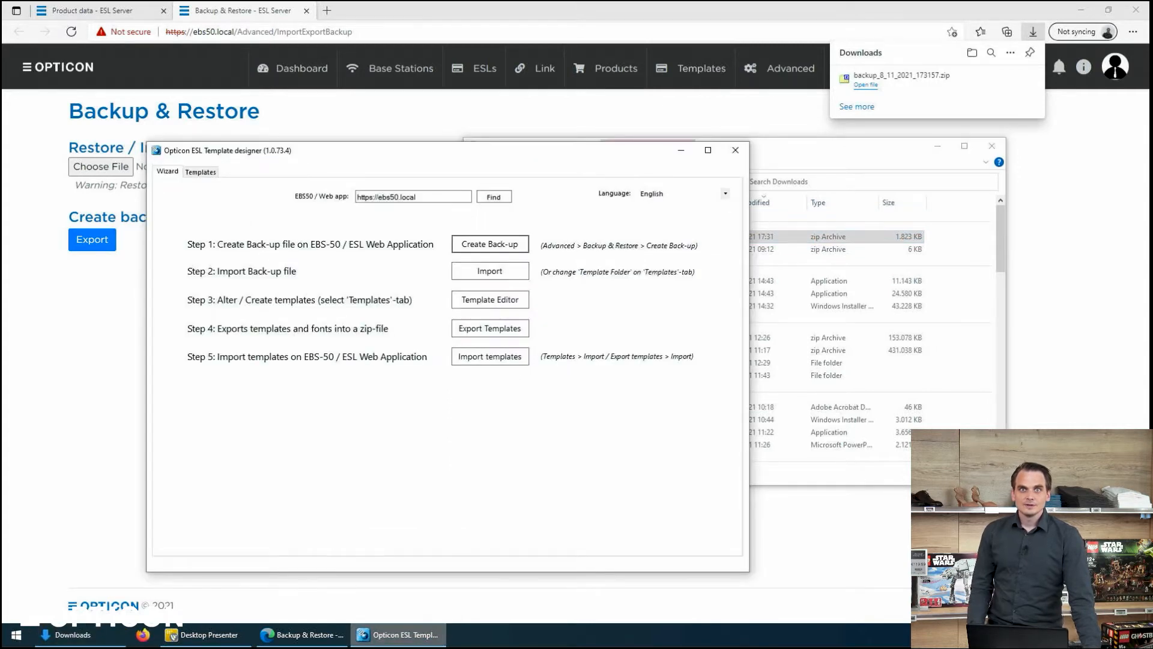
left_click(498, 272)
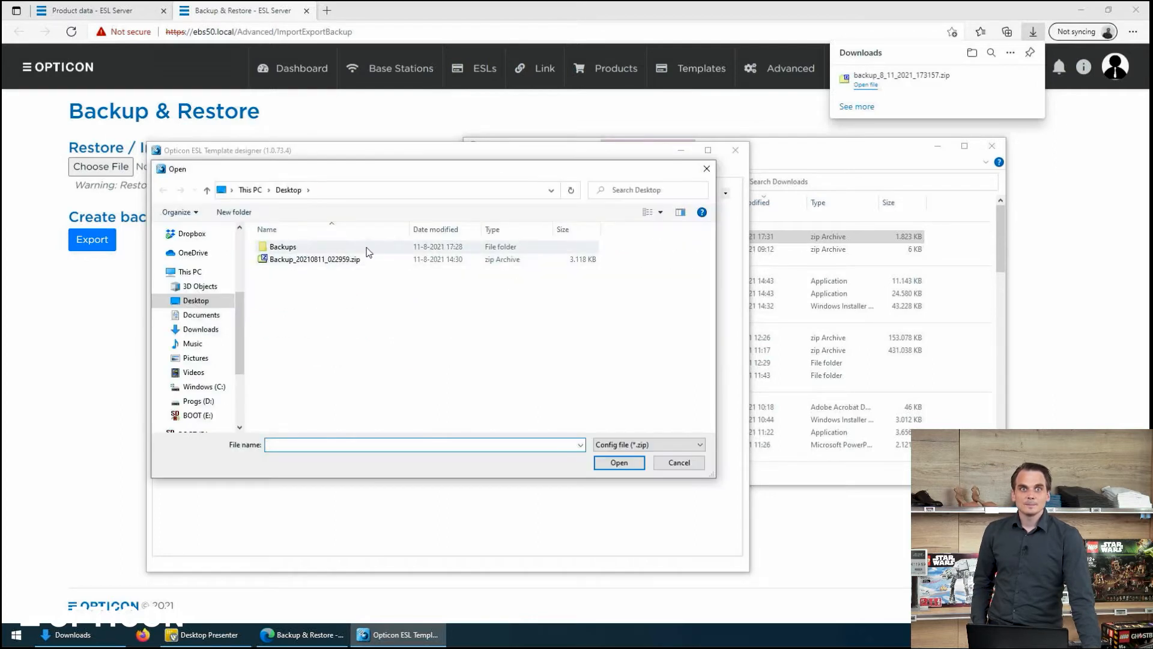
left_click(198, 329)
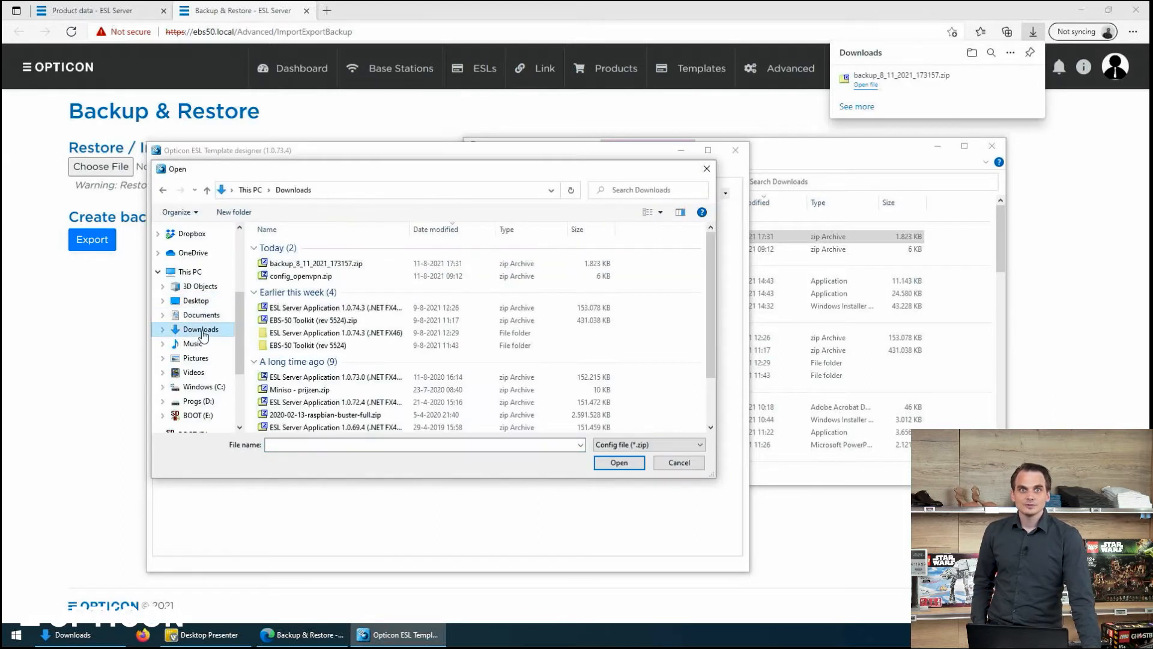
double_click(294, 264)
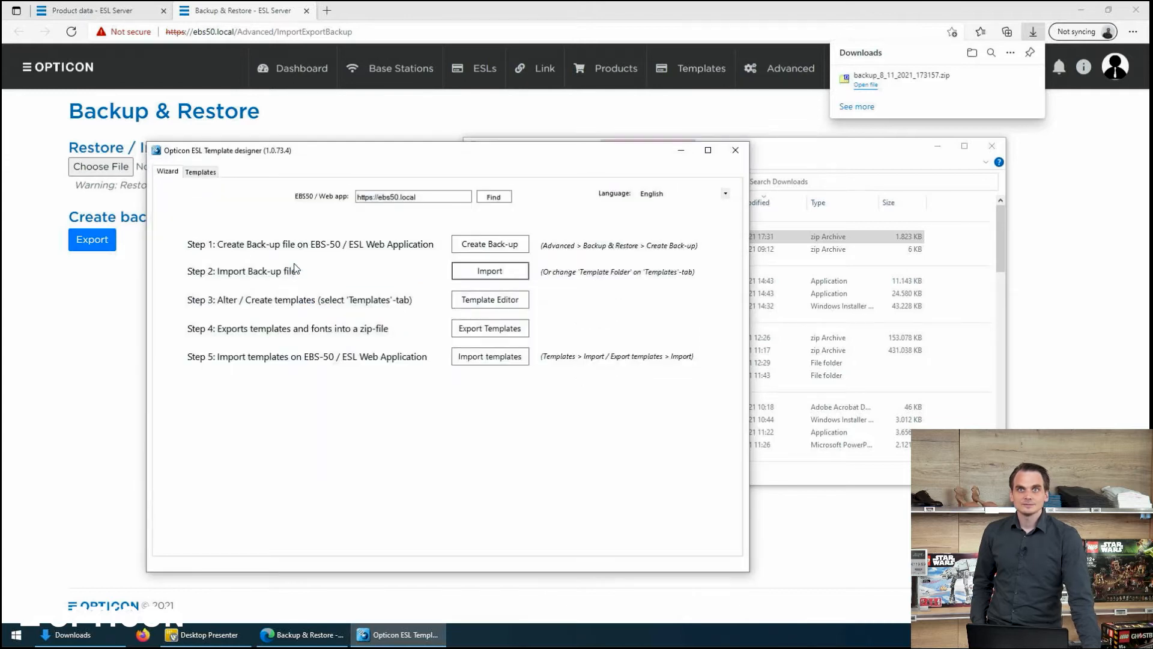
left_click(993, 147)
left_click(1032, 32)
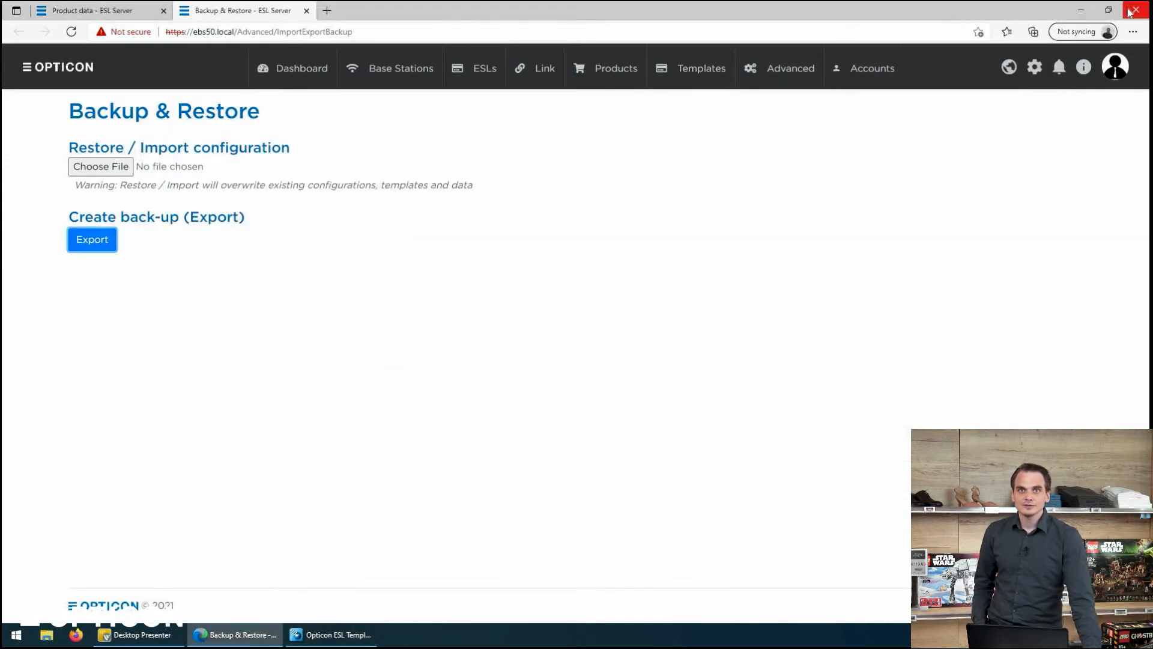
left_click(1081, 10)
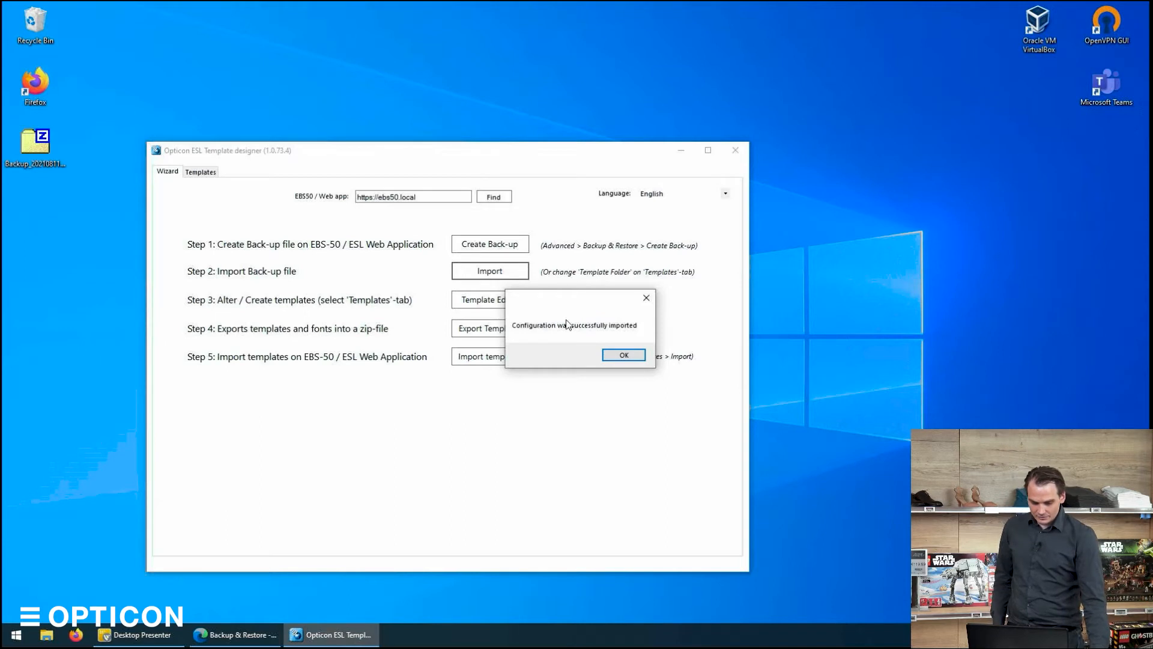
left_click(614, 356)
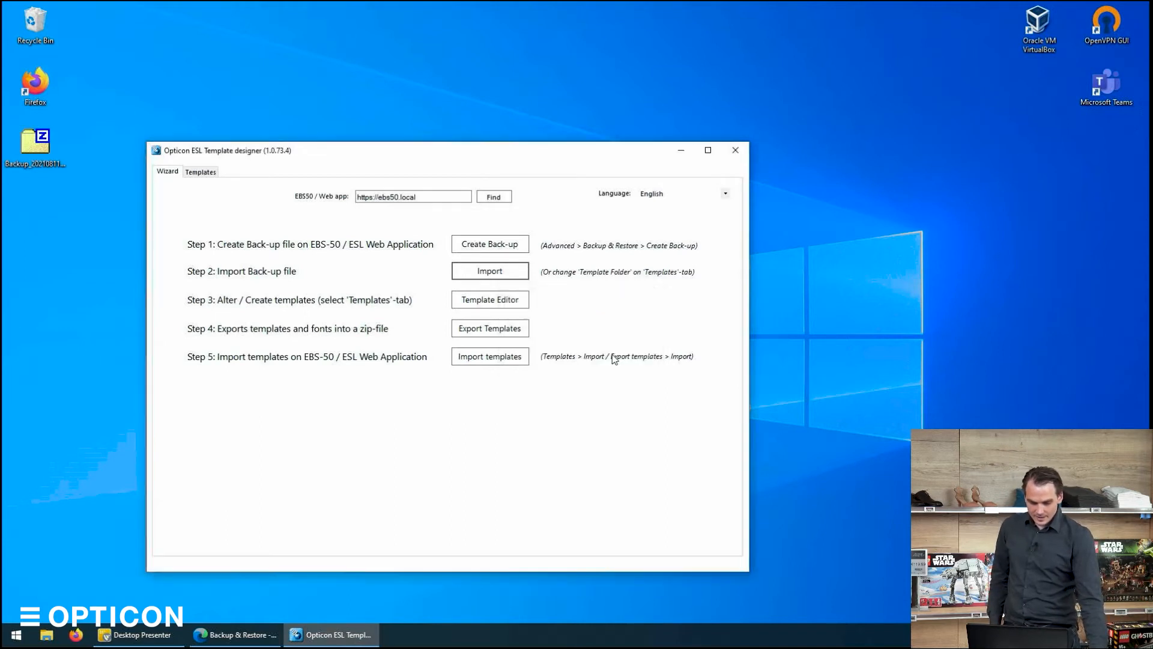
Open the Template Editor and preview the Discount_2 and Discount_1_5 templates.
left_click(486, 301)
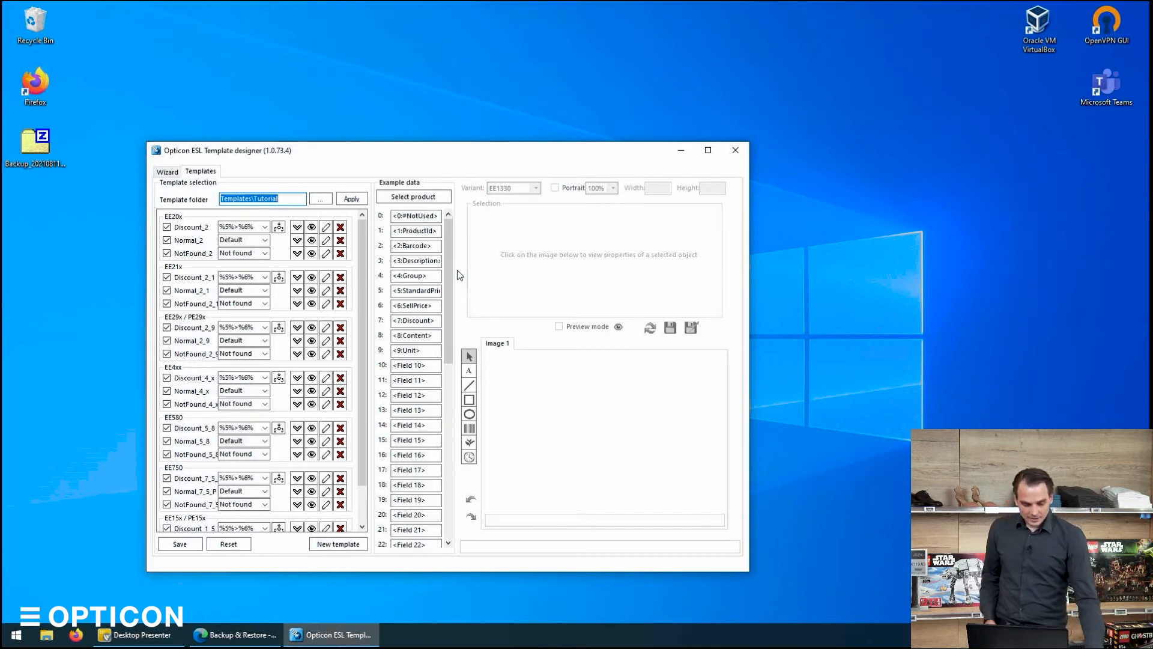
left_click(311, 228)
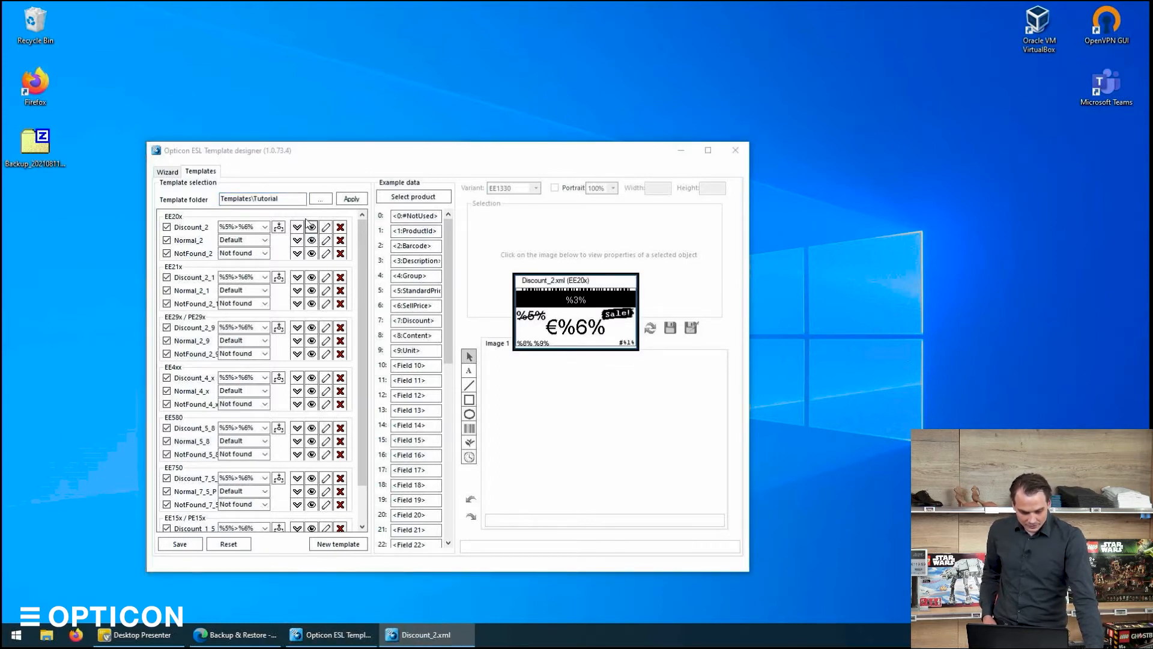
left_click(311, 227)
scroll(324, 264, "down", 3)
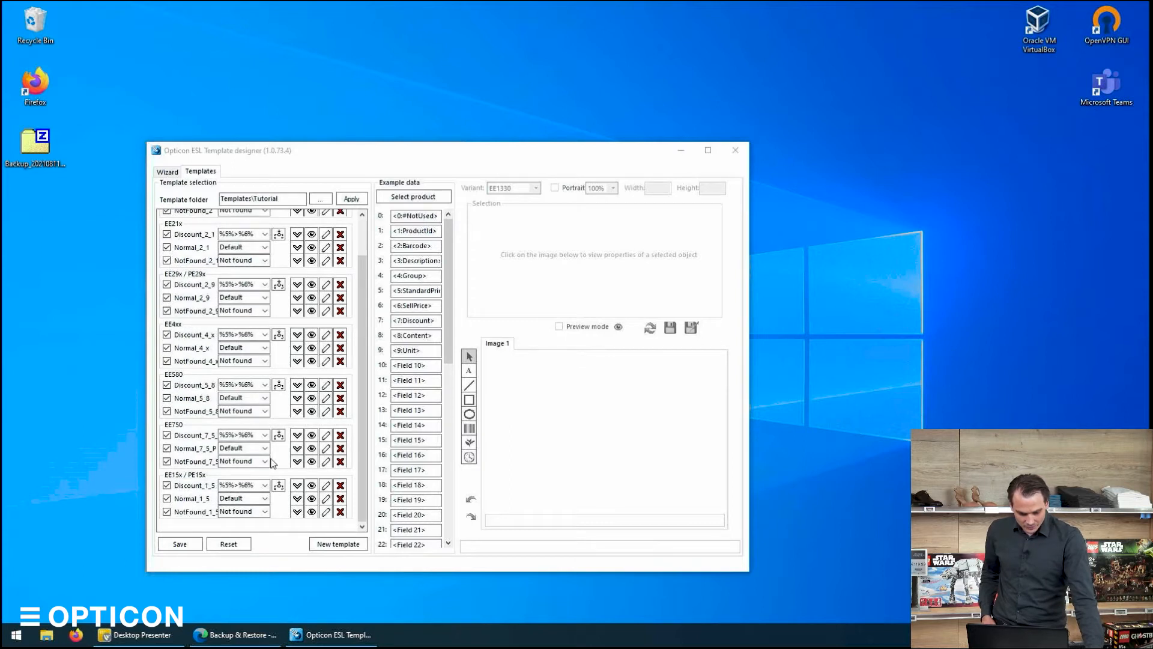
scroll(314, 487, "up", 1)
scroll(314, 487, "down", 1)
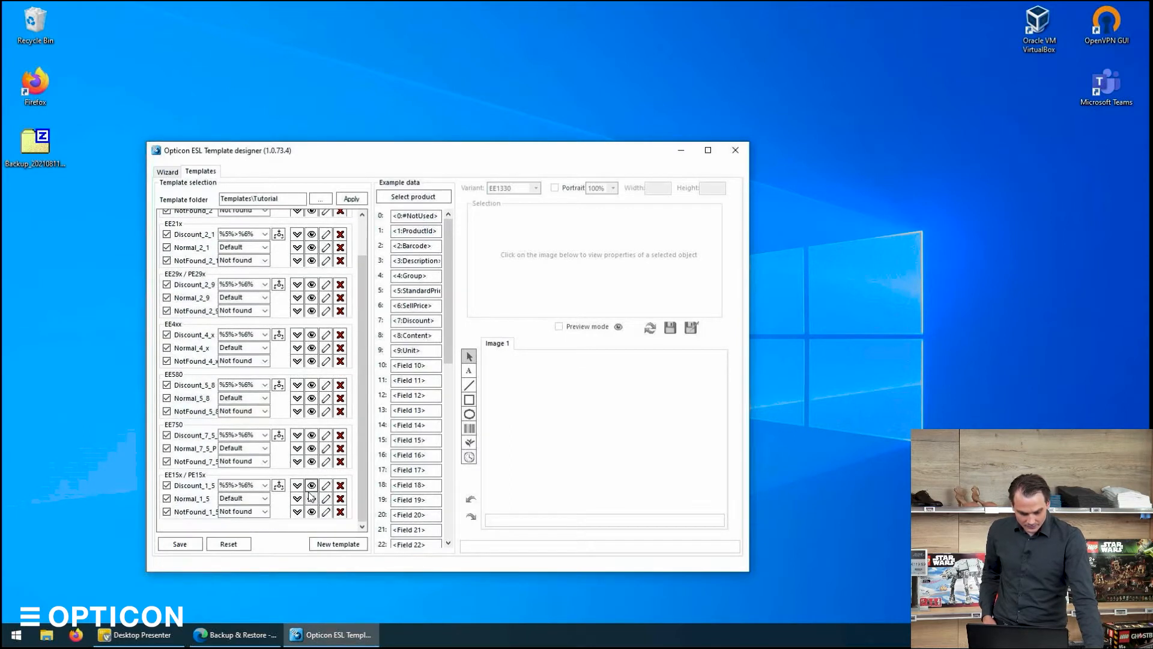
left_click(311, 486)
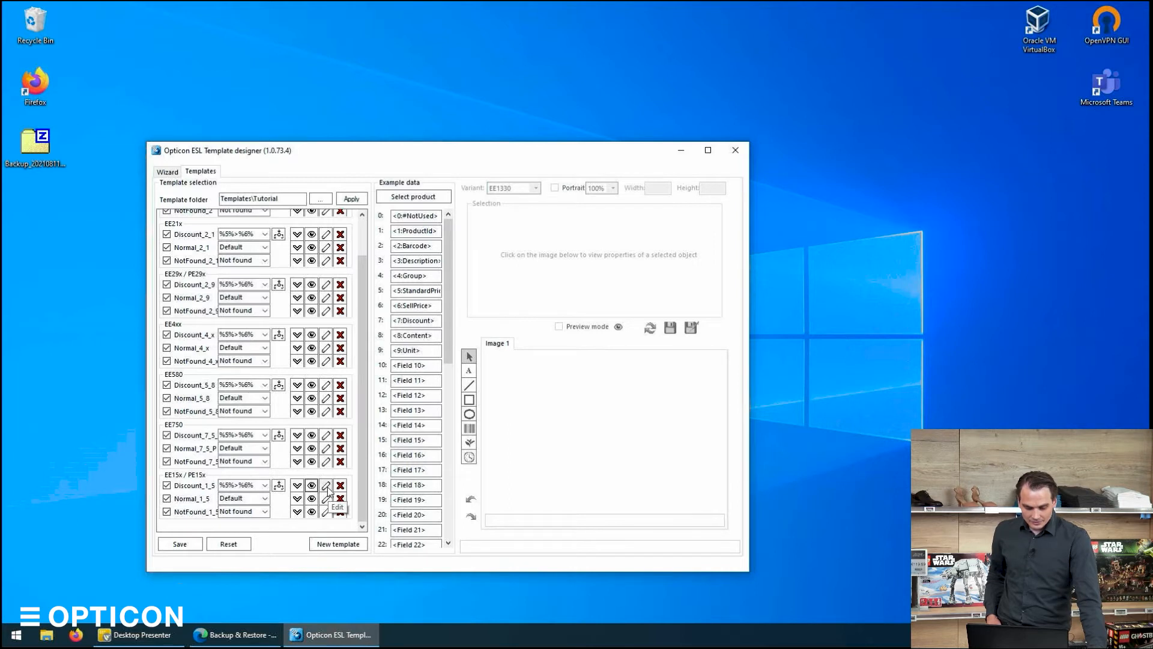
Open the Discount_1_5 template for editing and widen the price text element to a width of 151.
left_click(327, 488)
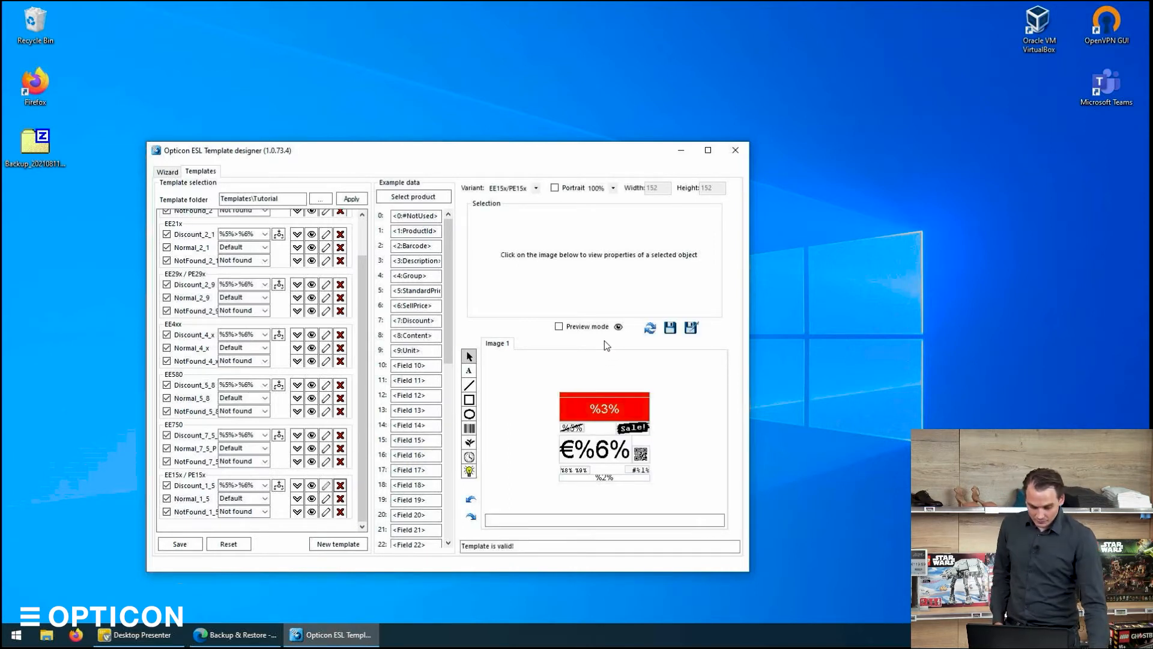
left_click(603, 445)
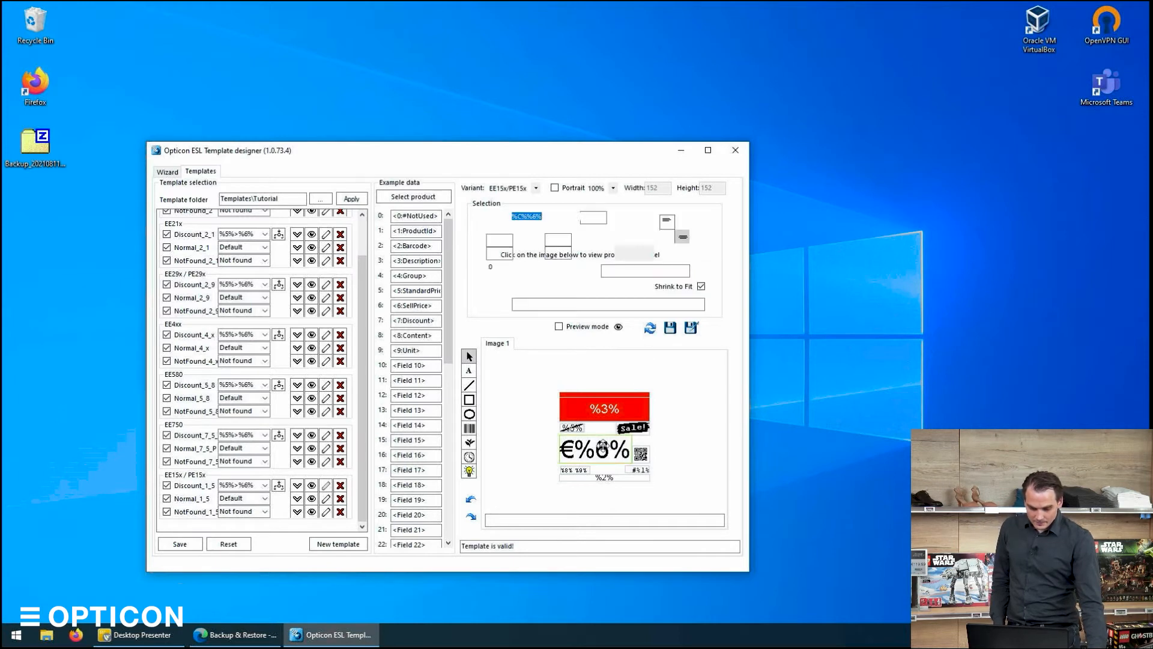
left_click(640, 454)
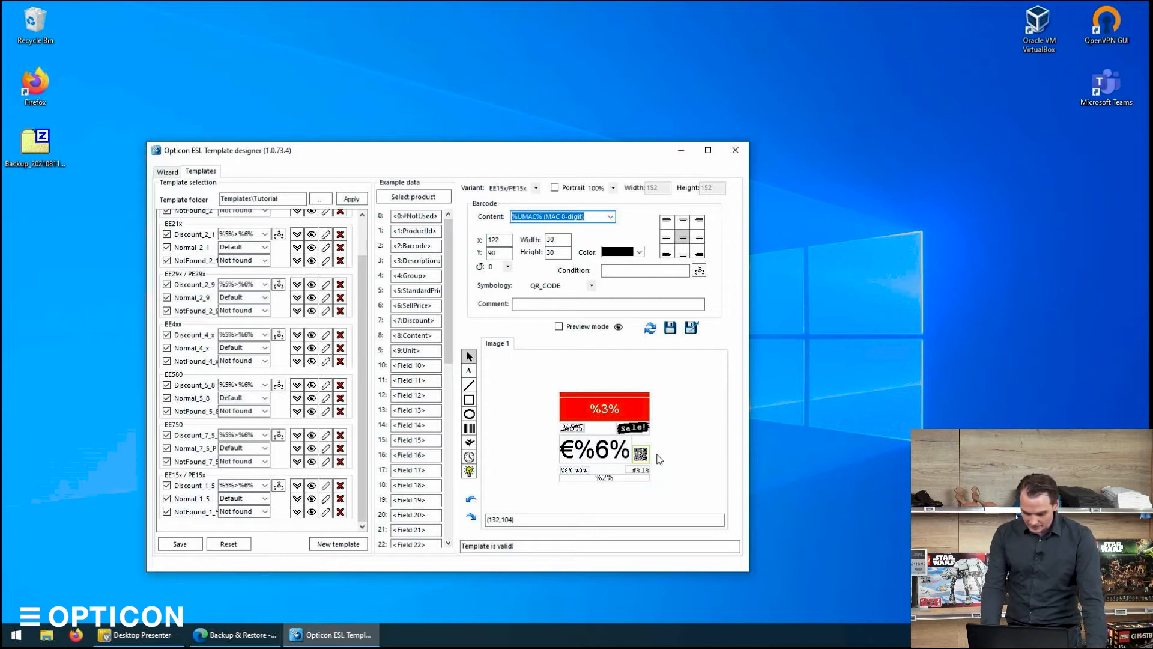
left_click(664, 475)
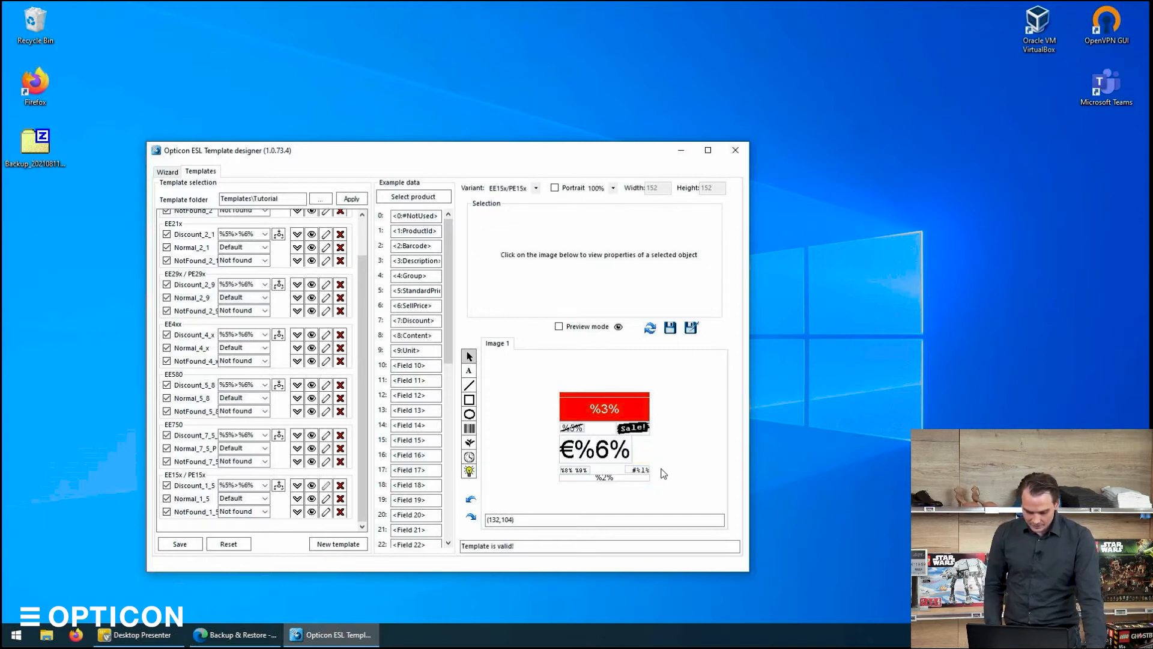
left_click(599, 455)
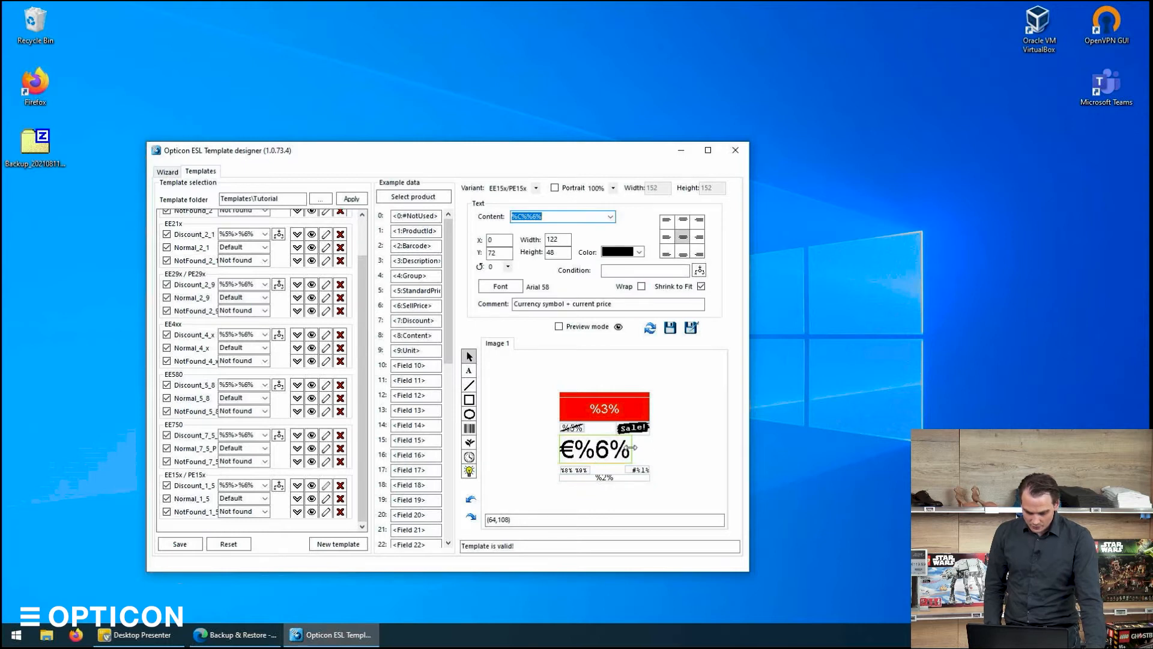
left_click_drag(632, 447, 650, 450)
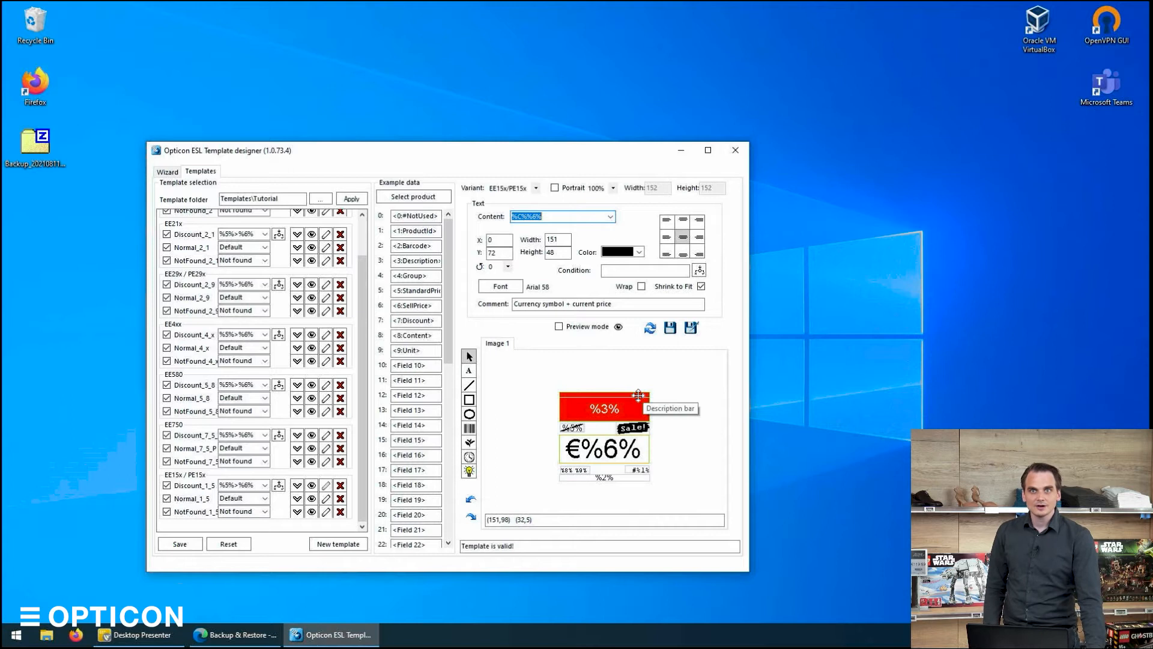
Stretch the red description bar up to the top edge, making it 51 high at Y 0.
left_click(595, 408)
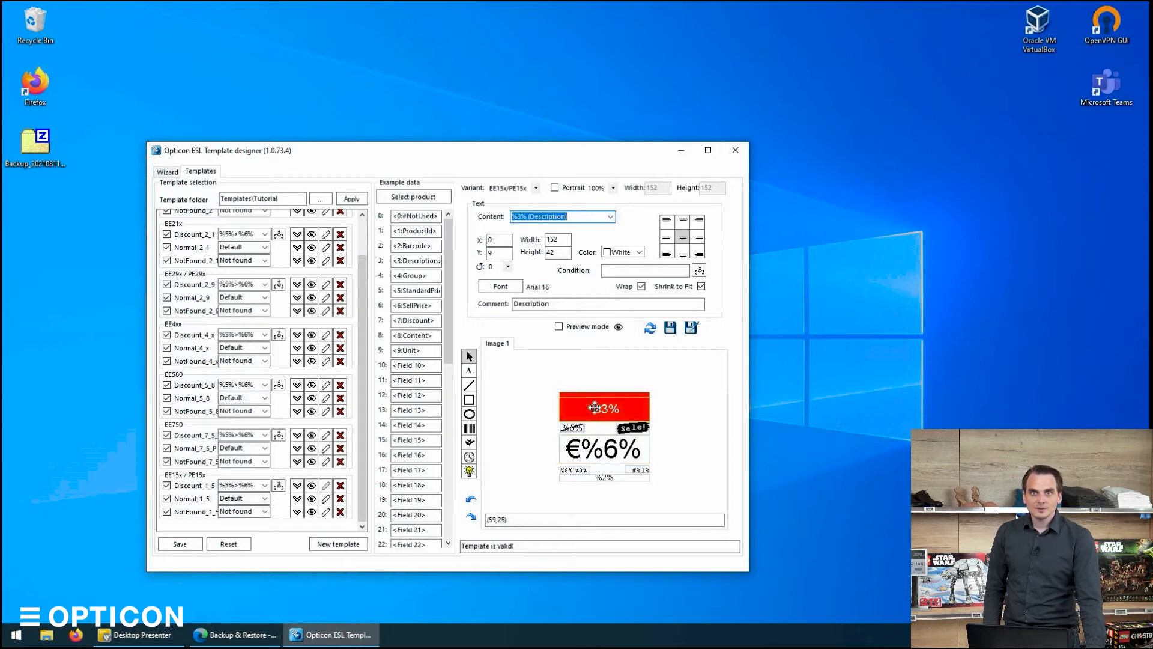
left_click_drag(603, 397, 599, 394)
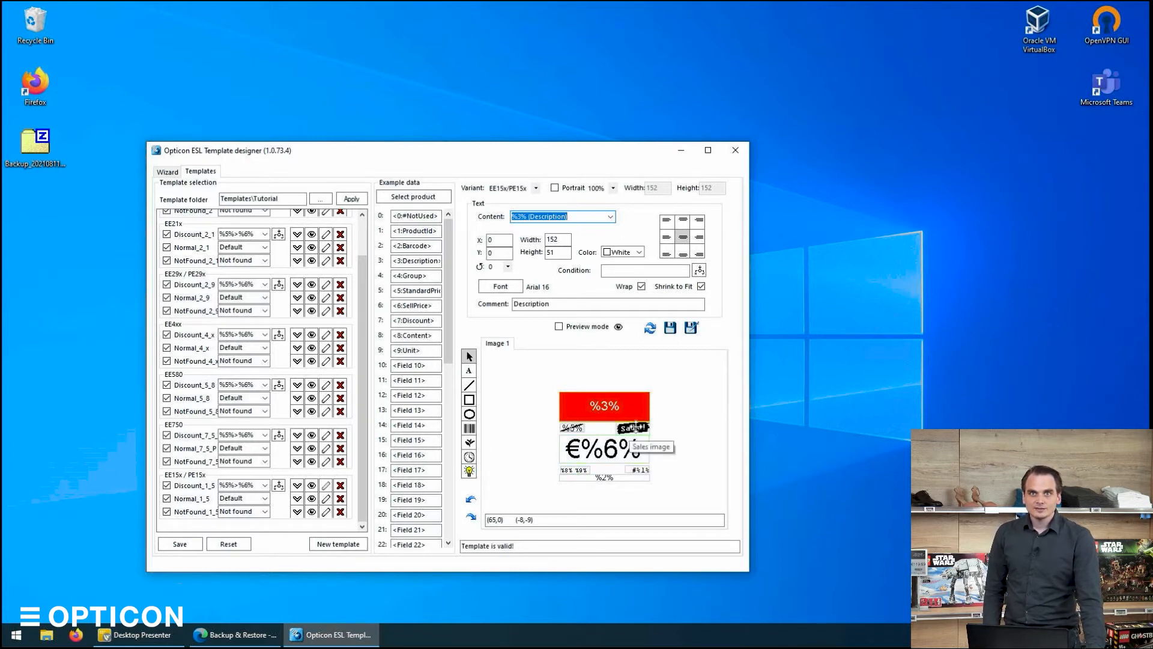
Try replacing the sales image's graphic, undo the change, and save the Discount_1_5 template.
left_click(635, 425)
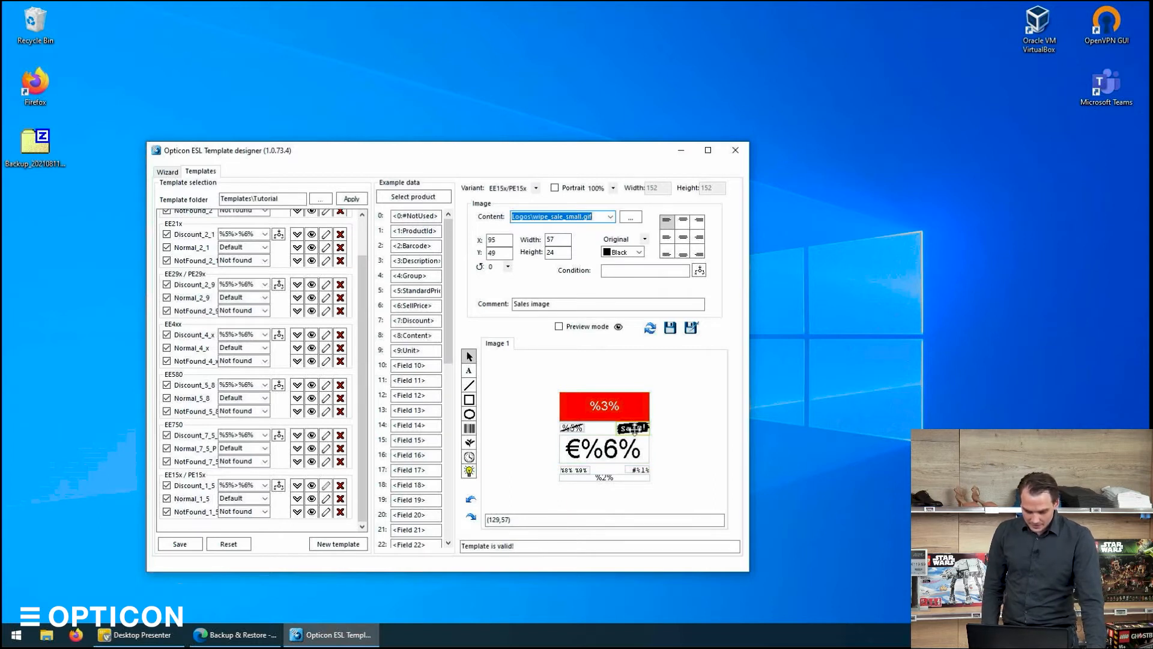
left_click(630, 217)
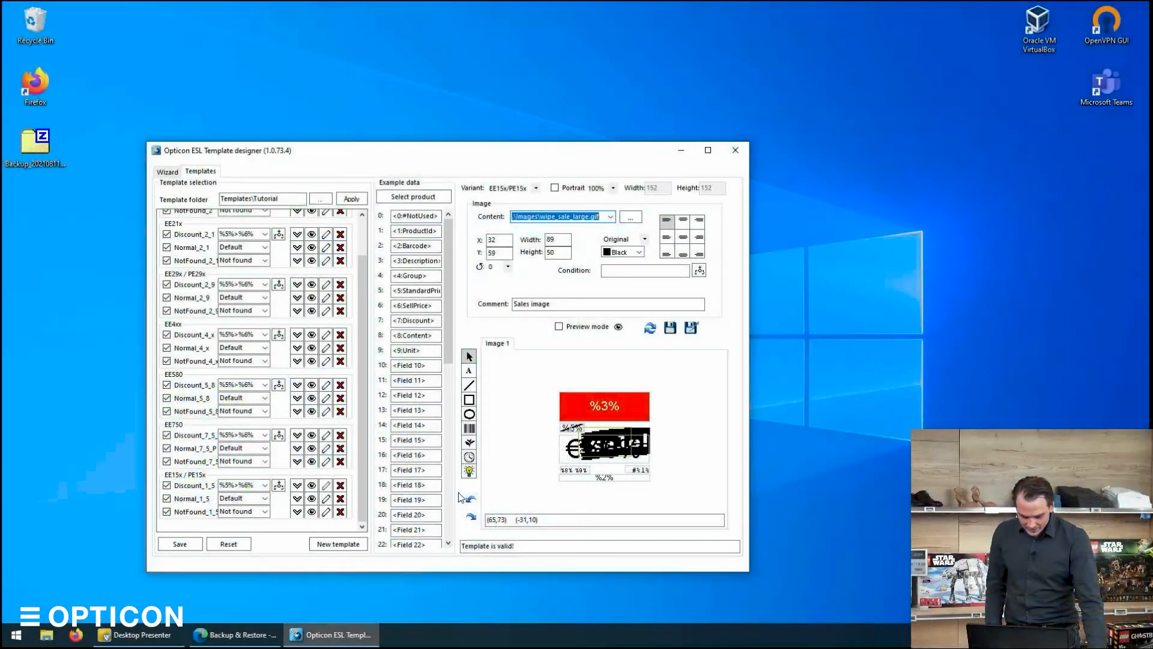
left_click(471, 500)
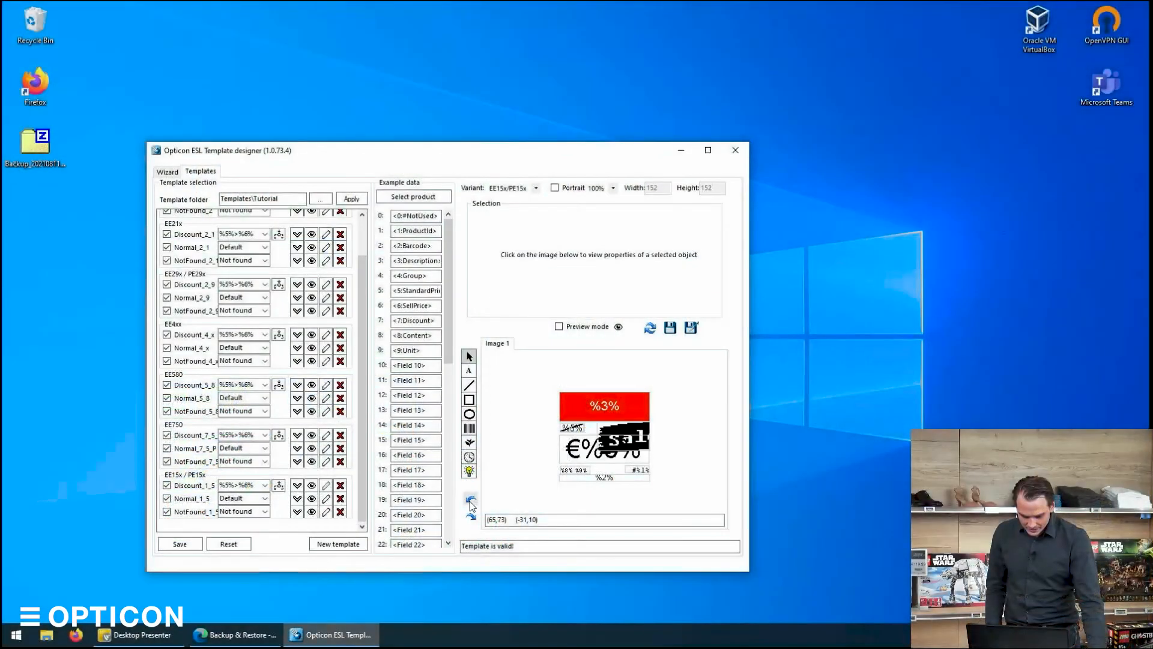
left_click(471, 502)
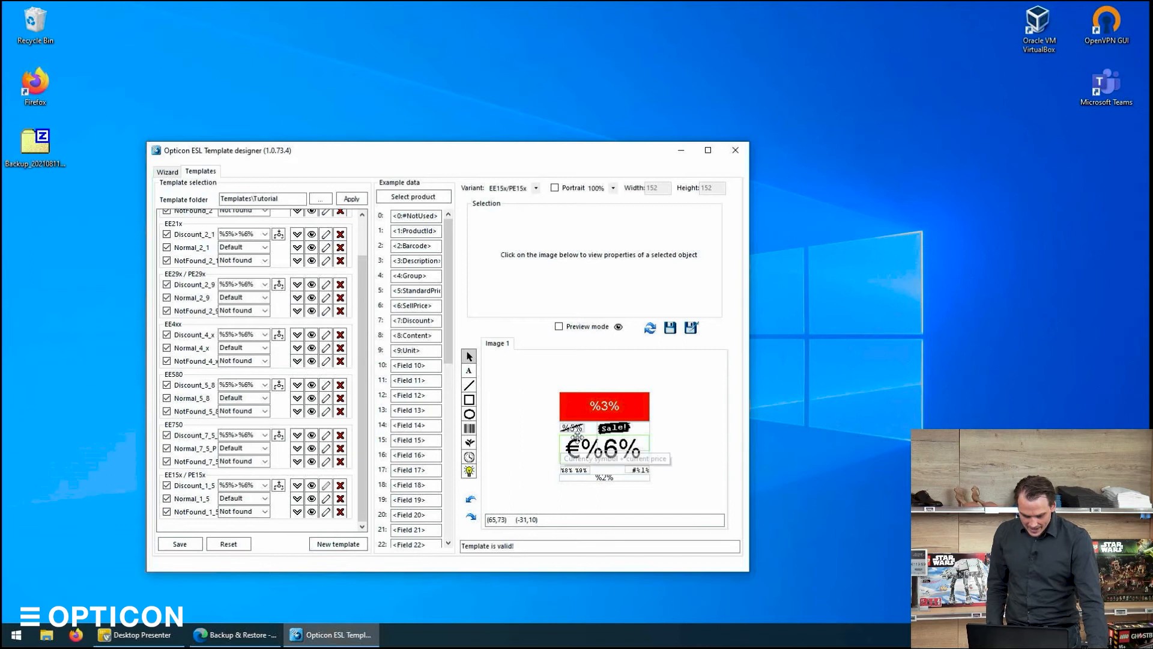
left_click(472, 499)
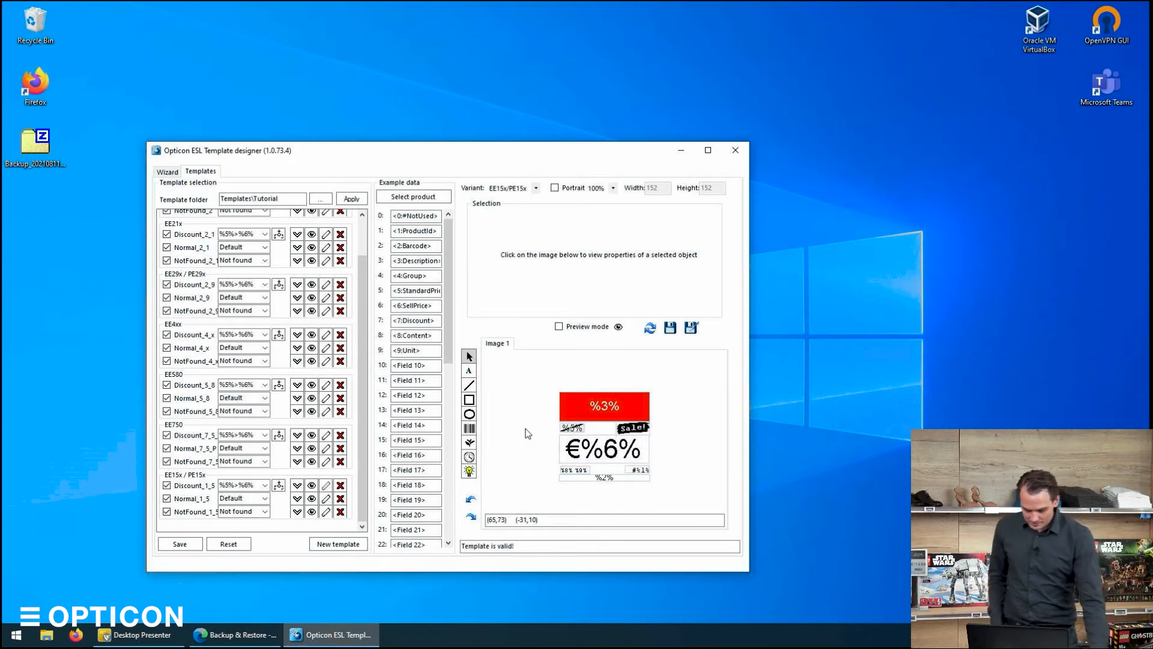
left_click(671, 328)
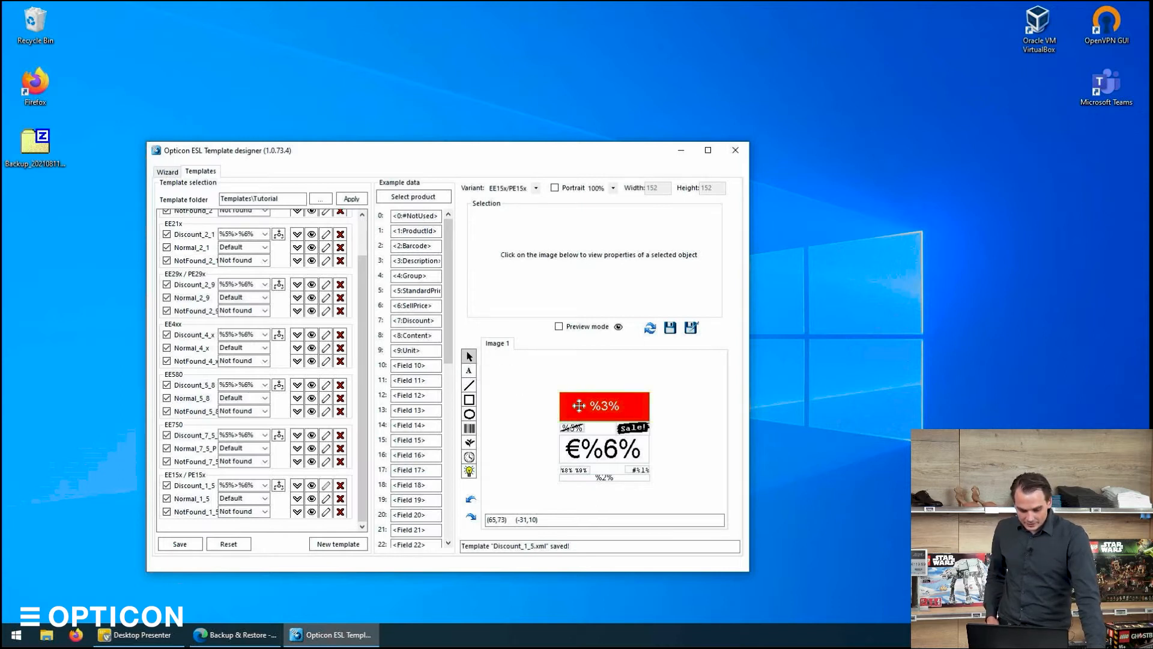
Try moving the price text element and undo the move.
left_click(594, 448)
left_click_drag(594, 448, 613, 450)
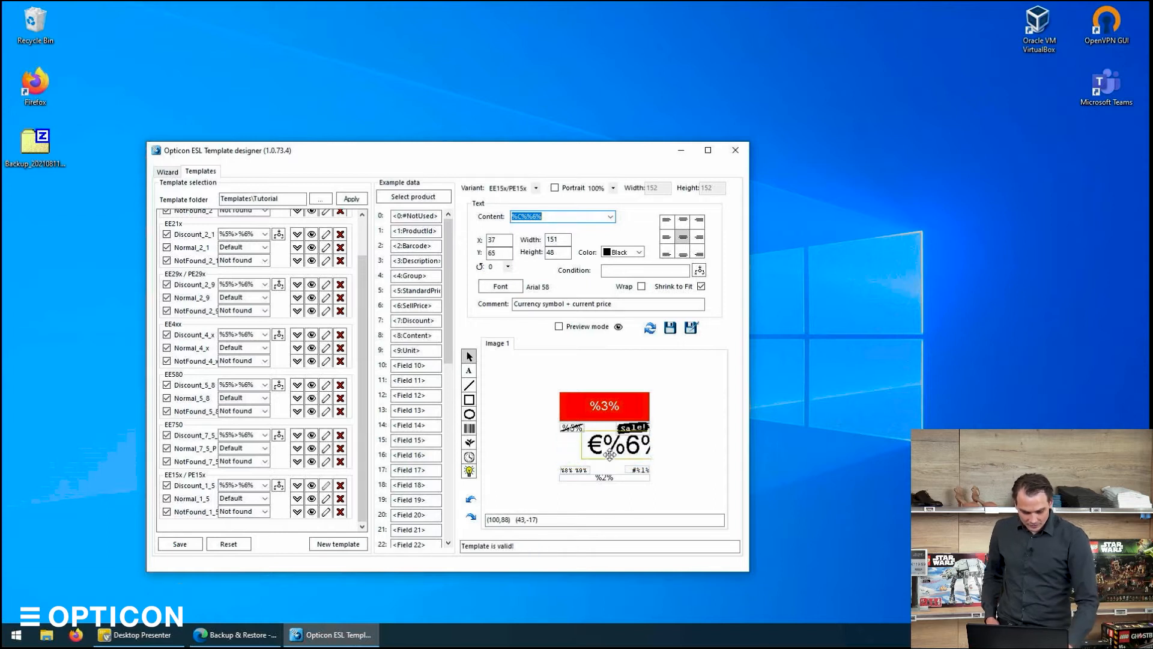
key("ctrl+z")
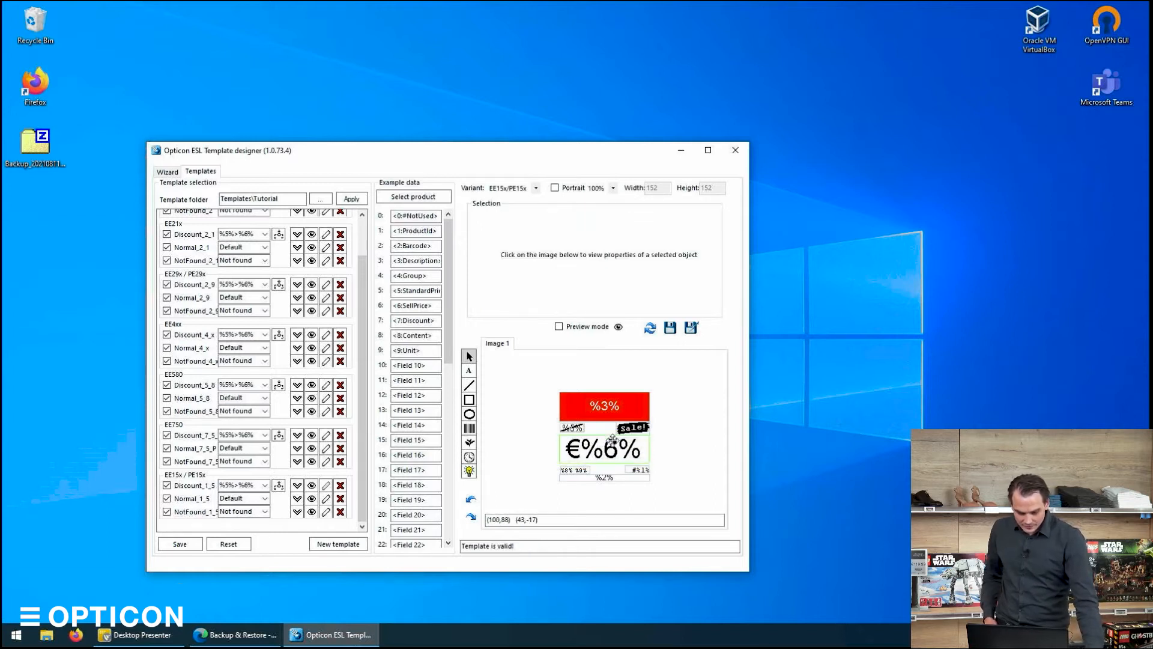
Draw a text box beside the sales image with content asdfkjahsdkjfhaslkjdfhas and set its colour to Red.
left_click(469, 371)
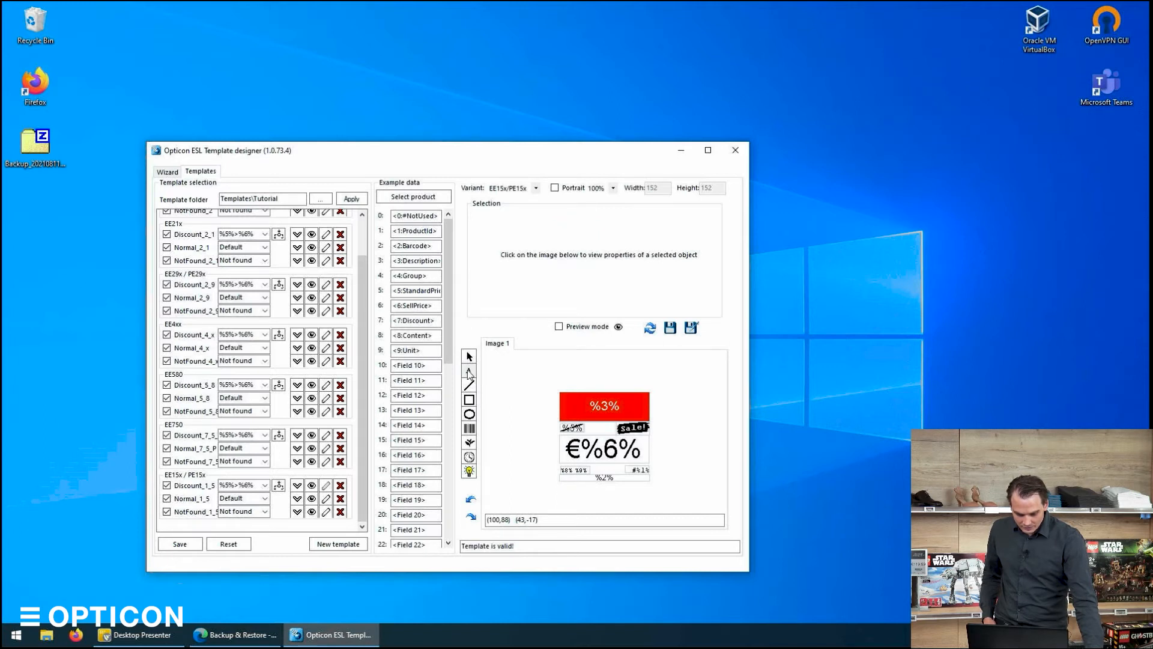
left_click_drag(588, 427, 626, 461)
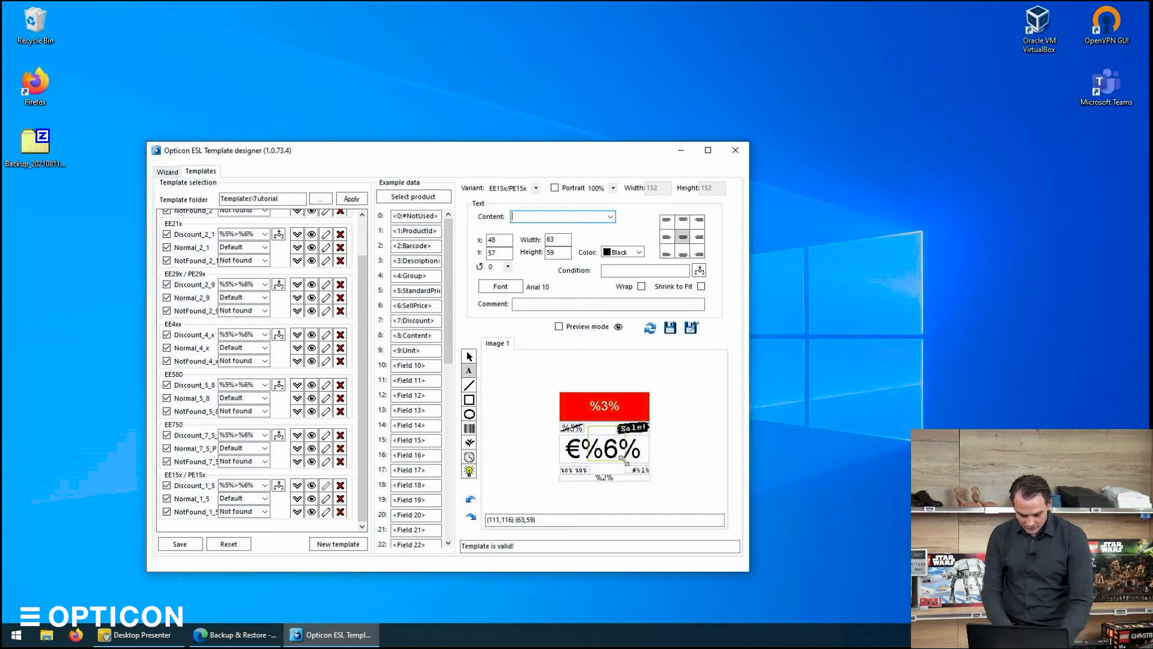
type("asdfkjahsdkjfhaslkjdfhas")
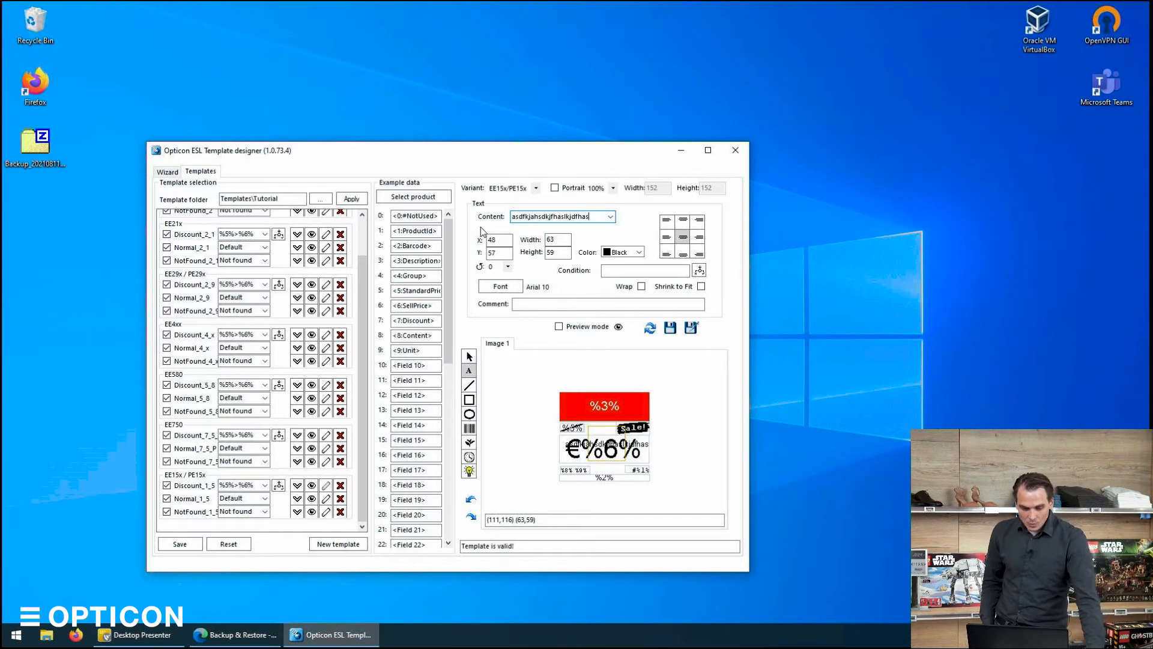
left_click(555, 255)
left_click(616, 247)
left_click(622, 274)
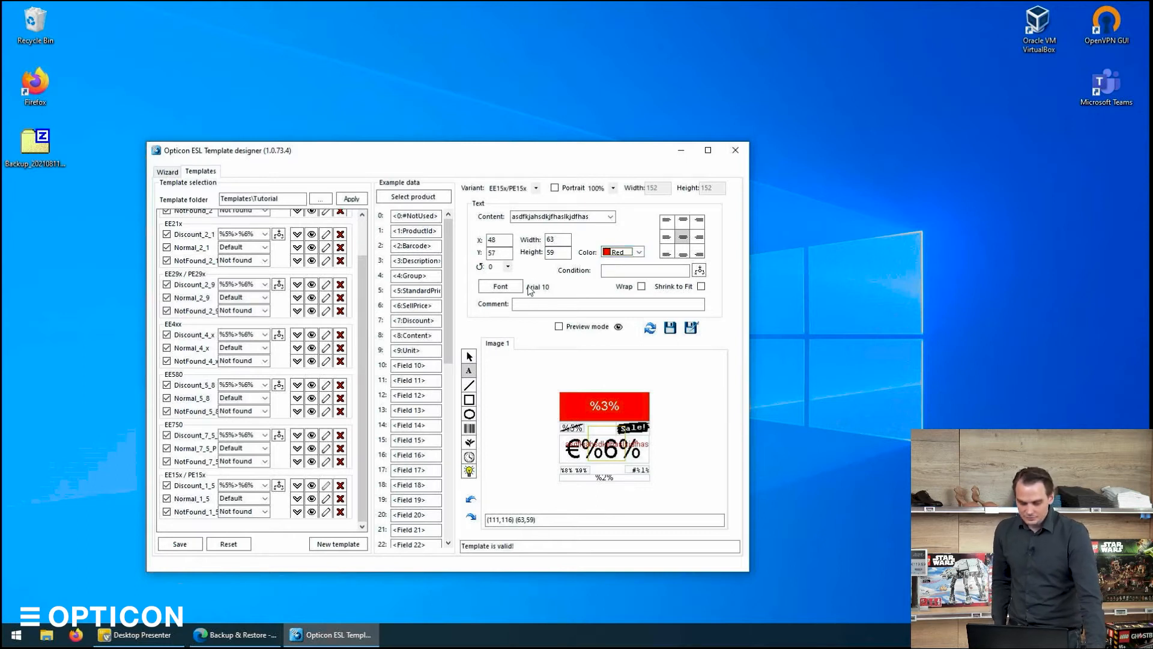
Change the test text's alignment, then delete the text box.
left_click(667, 220)
left_click(683, 221)
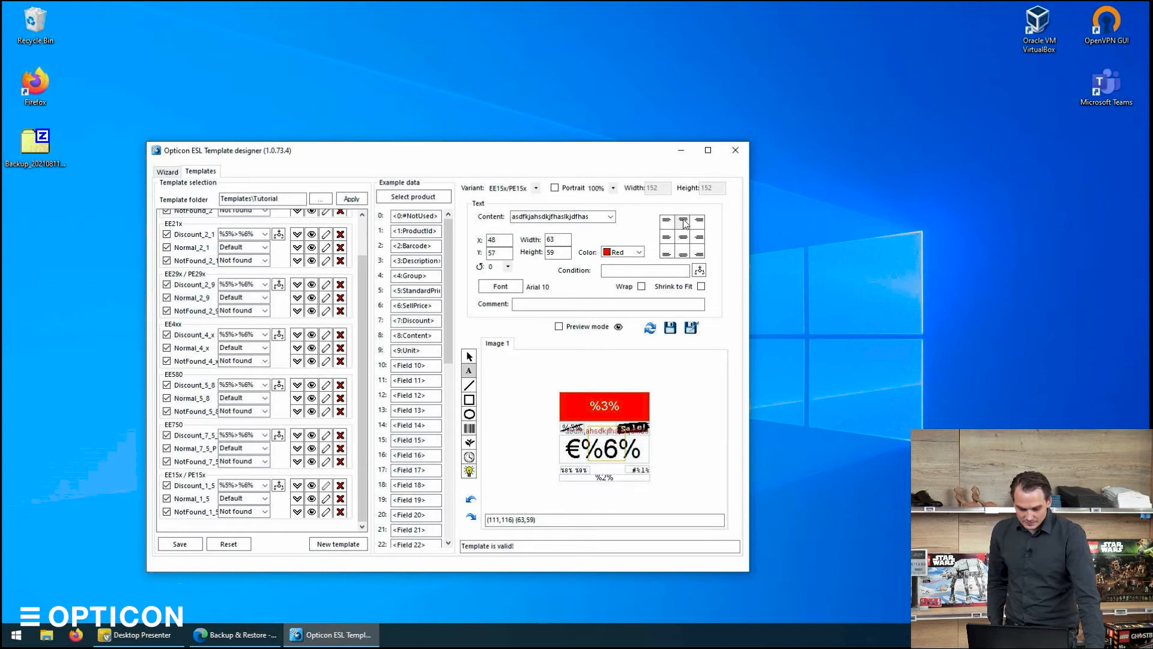
left_click(597, 444)
key("Delete")
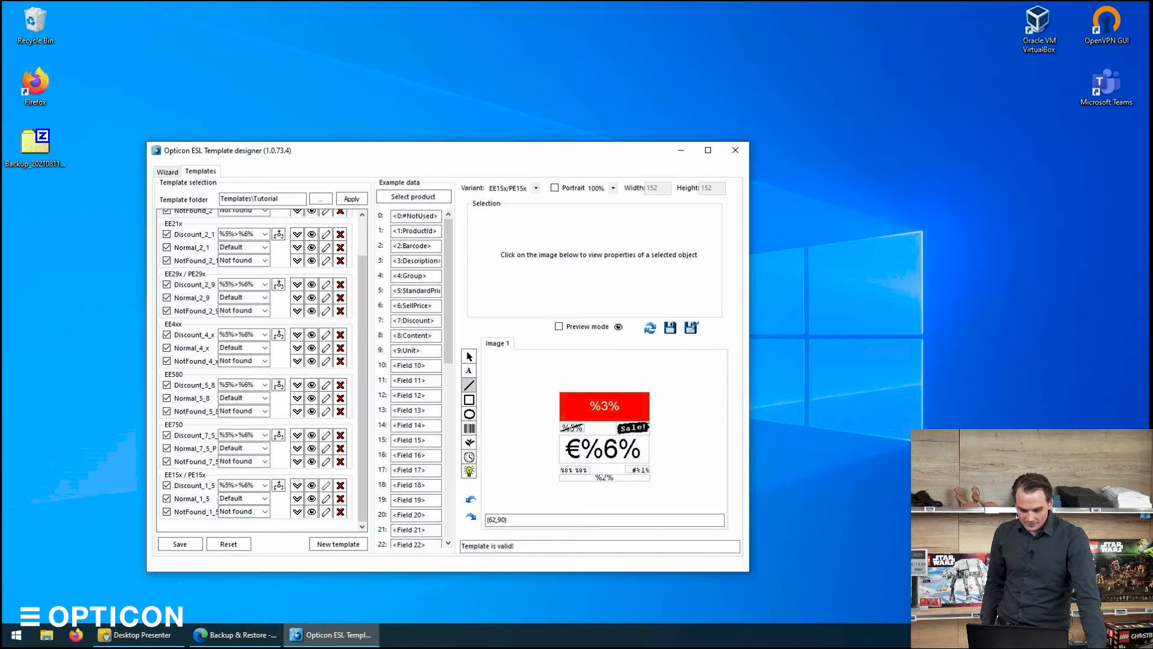
Draw a short line near the sales image, rotate it 90 and set its size to 15, then delete it.
left_click_drag(590, 430, 609, 421)
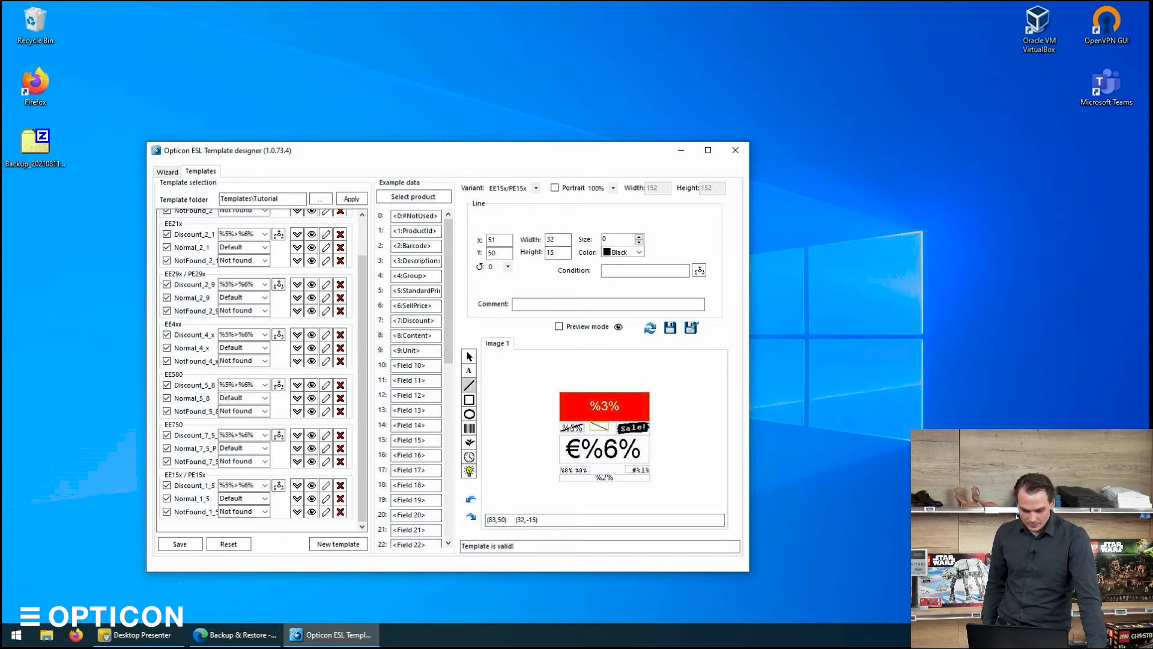
left_click(508, 267)
left_click(497, 286)
double_click(627, 239)
type("15")
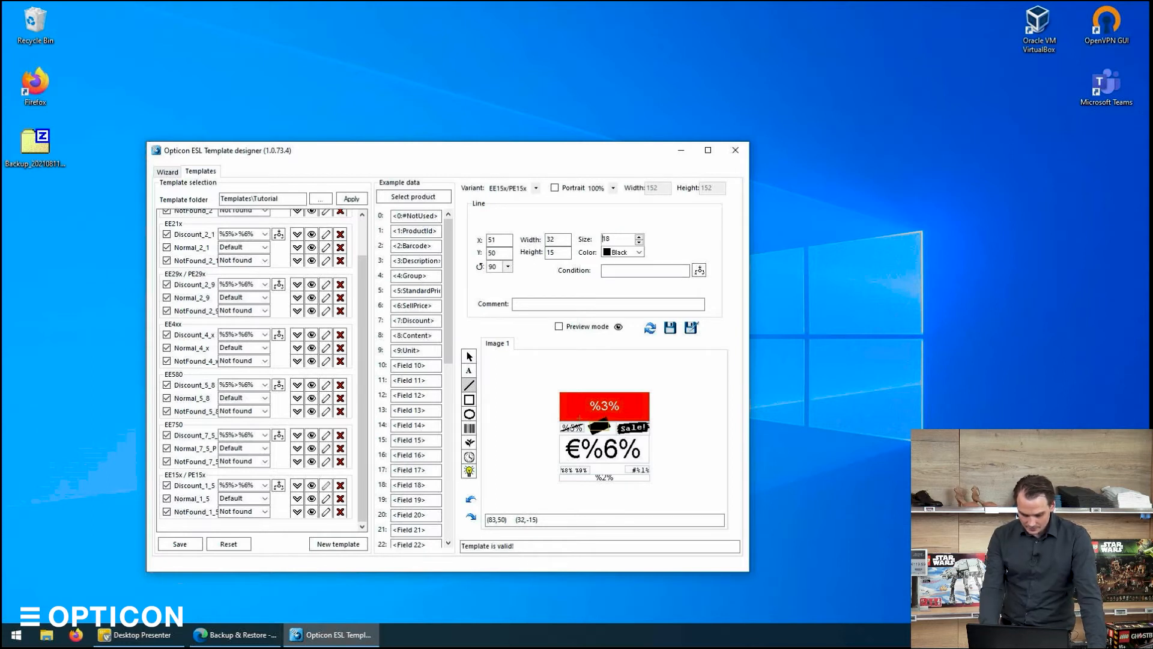
key("Delete")
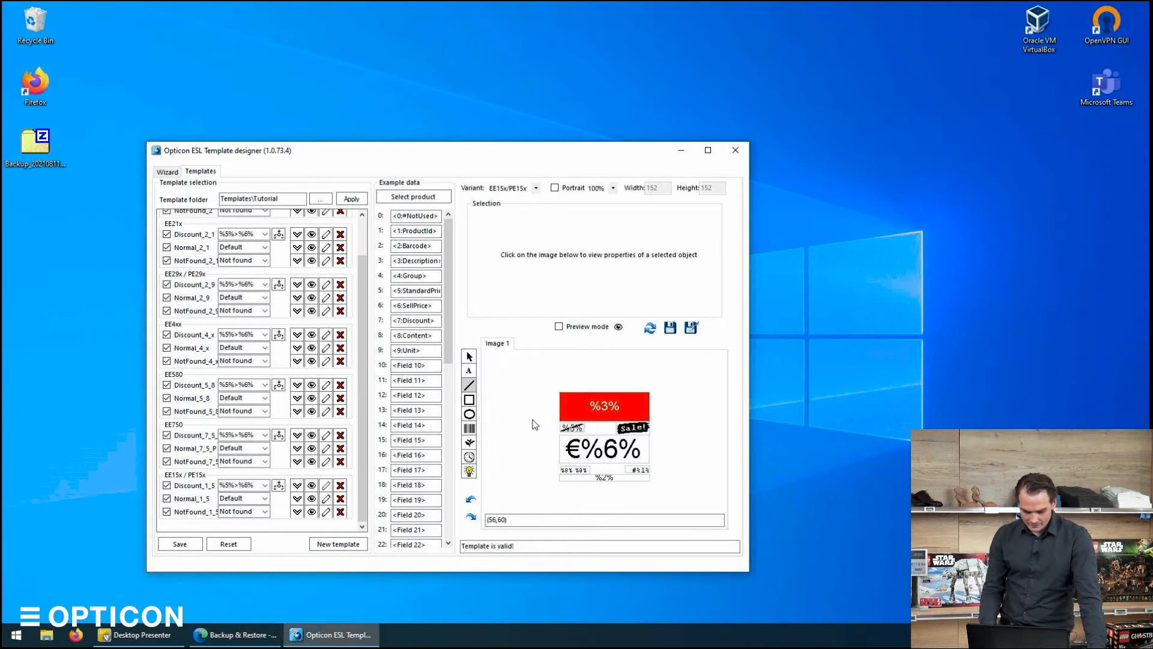
Draw a barcode element beside the sales image with content 12345.
left_click(470, 429)
left_click_drag(587, 422, 611, 444)
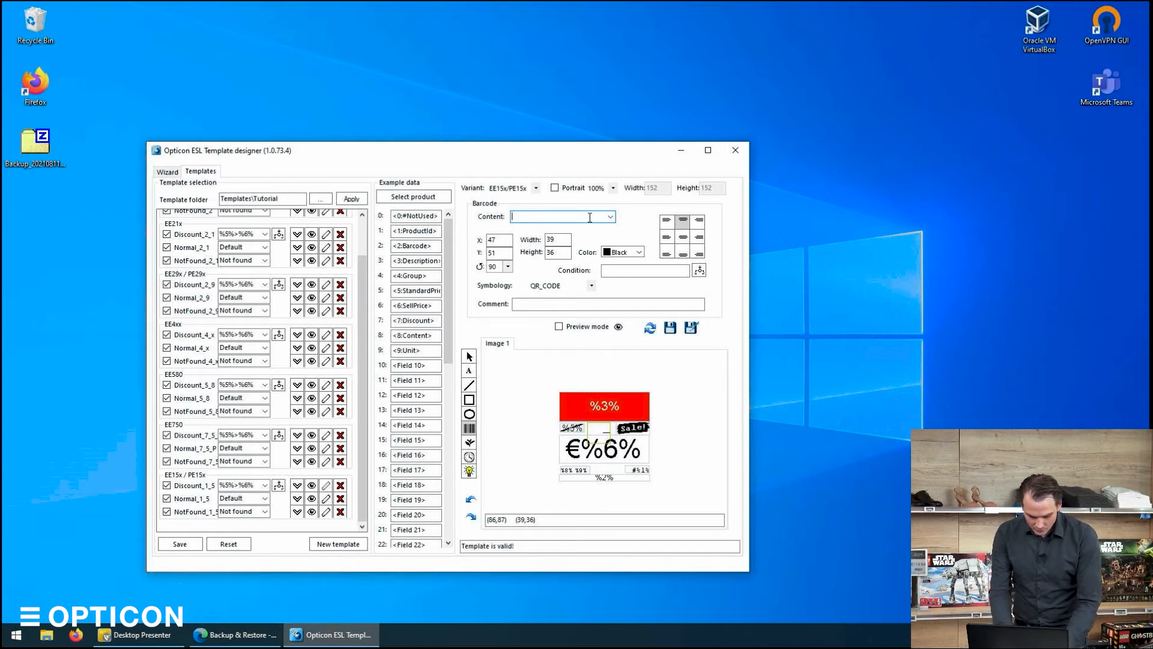
type("12345")
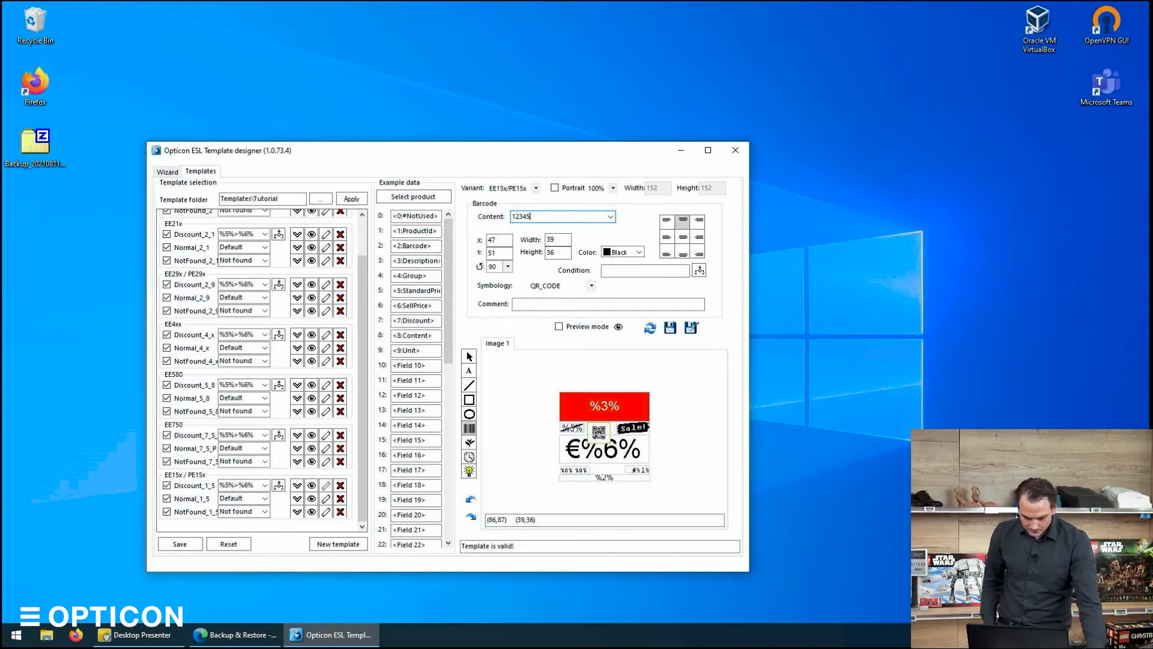
Try the CODE39, DATA_MATRIX and Standard2of5 symbologies for the barcode.
left_click(562, 287)
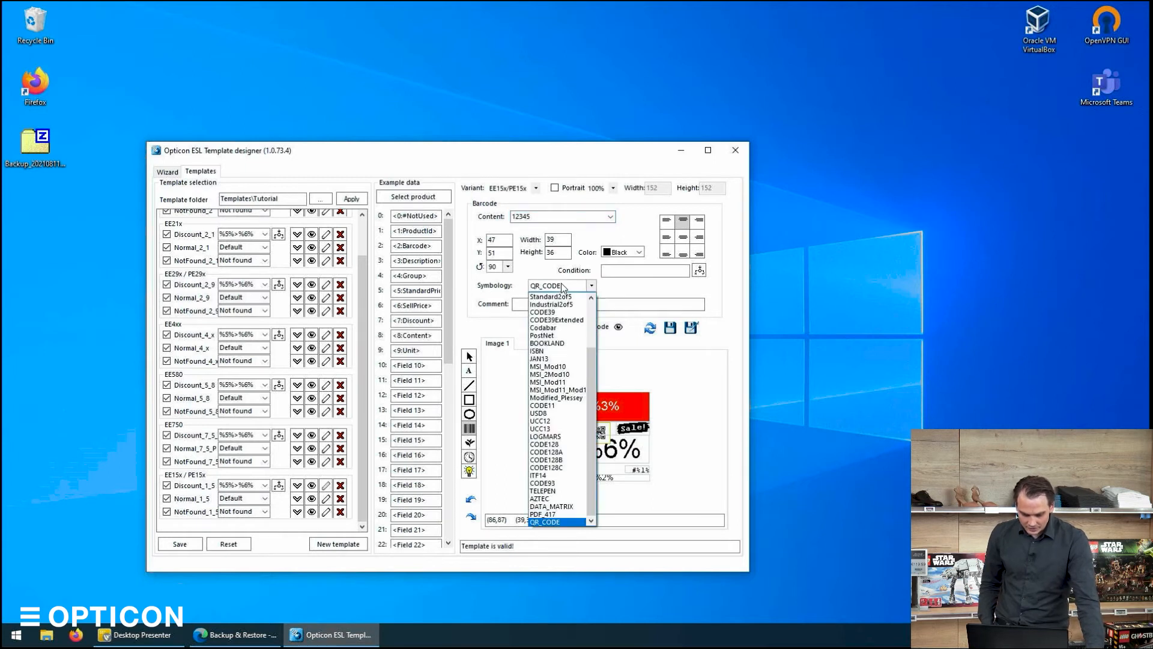
left_click(562, 284)
left_click(561, 283)
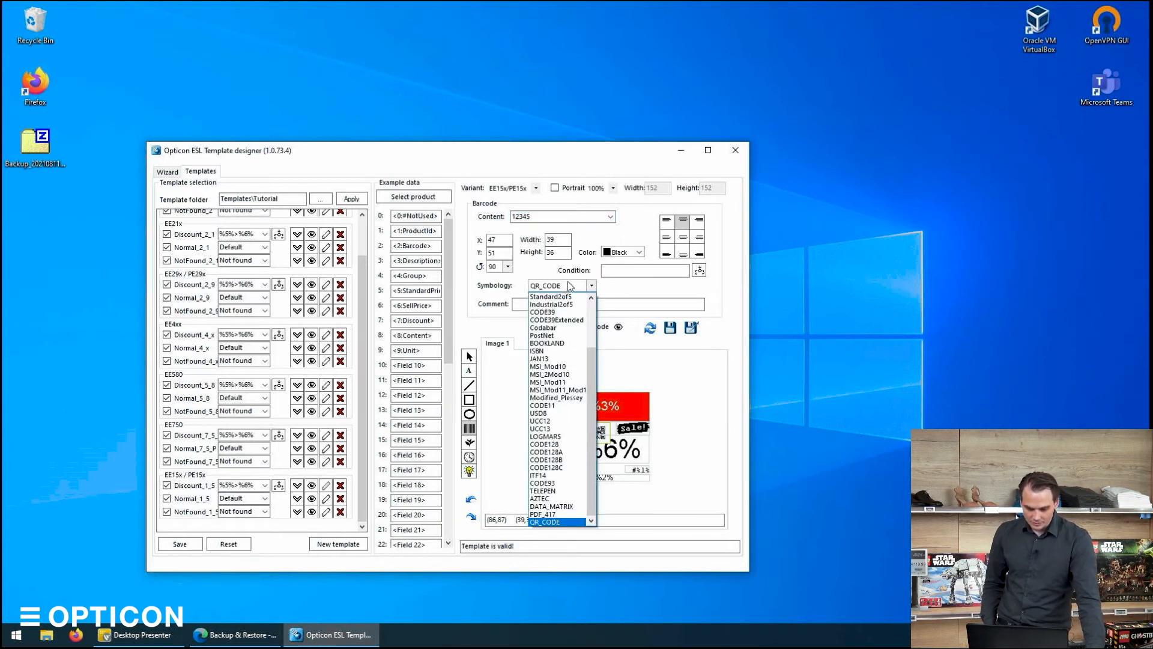
left_click(556, 312)
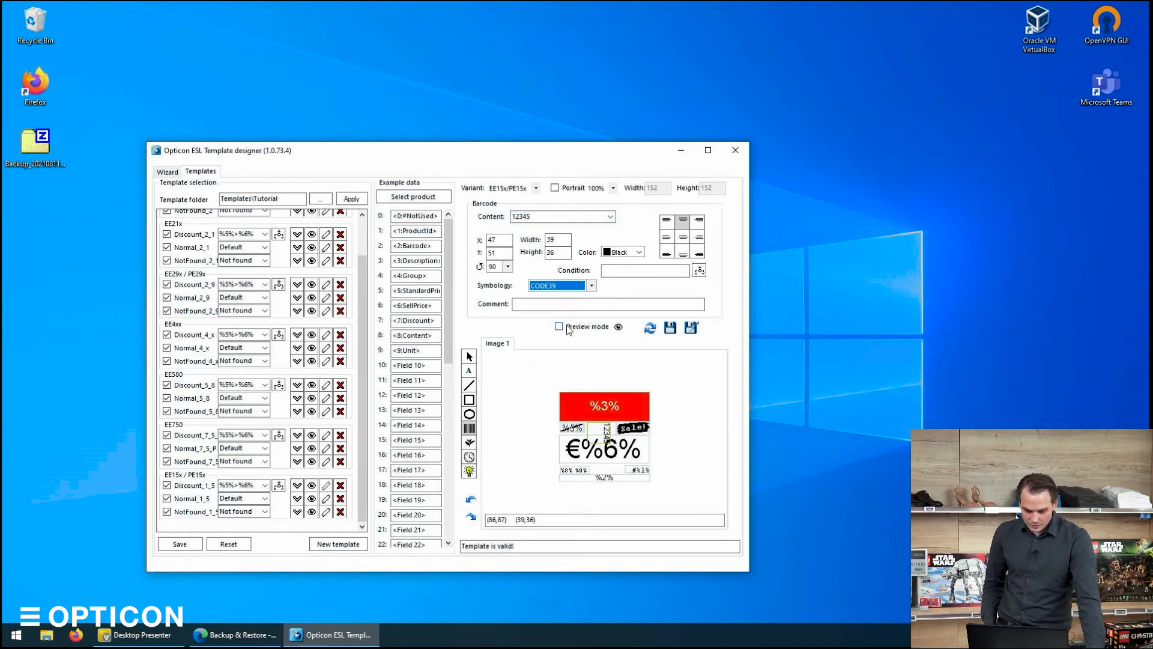
left_click(569, 290)
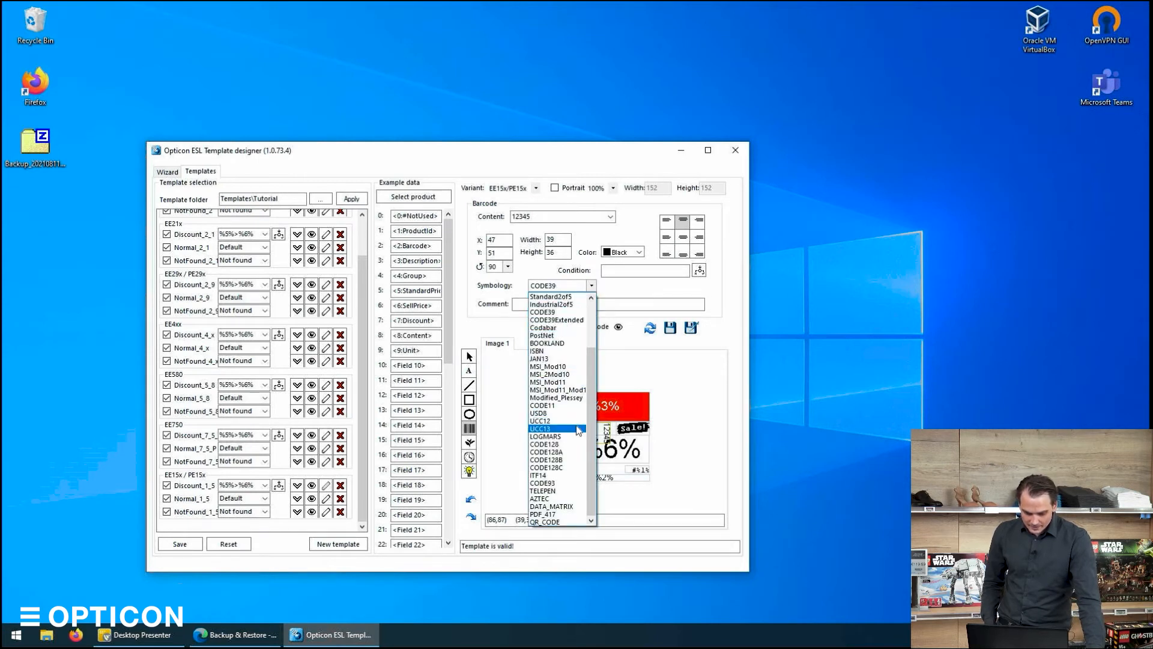
left_click(548, 506)
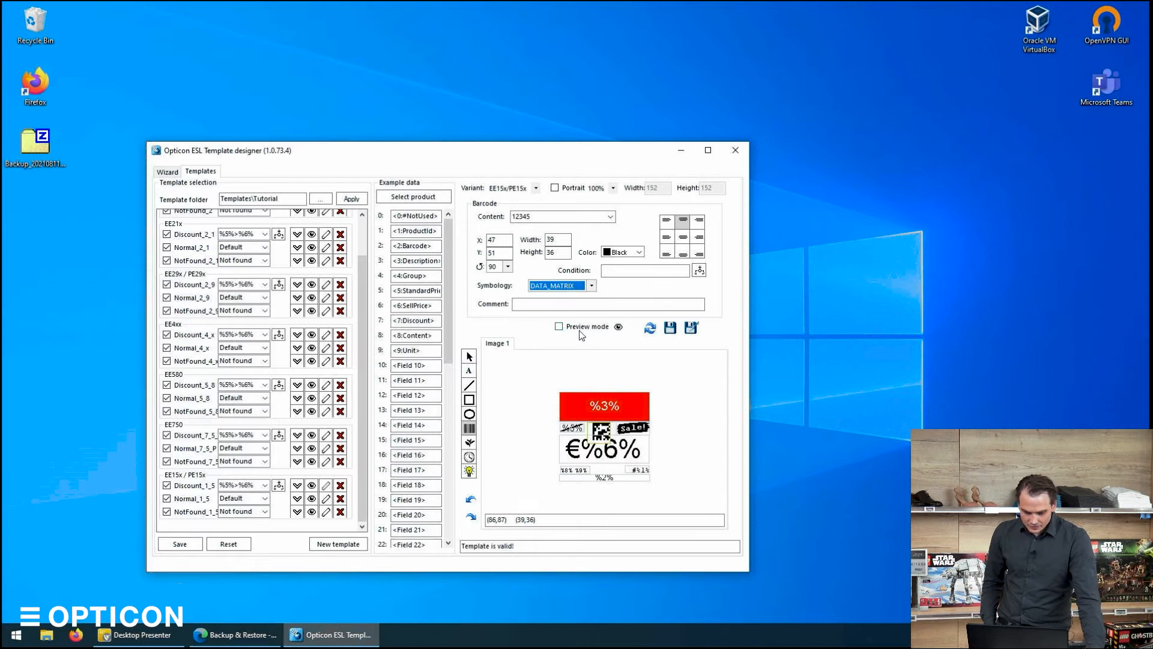
left_click(578, 287)
scroll(553, 384, "up", 5)
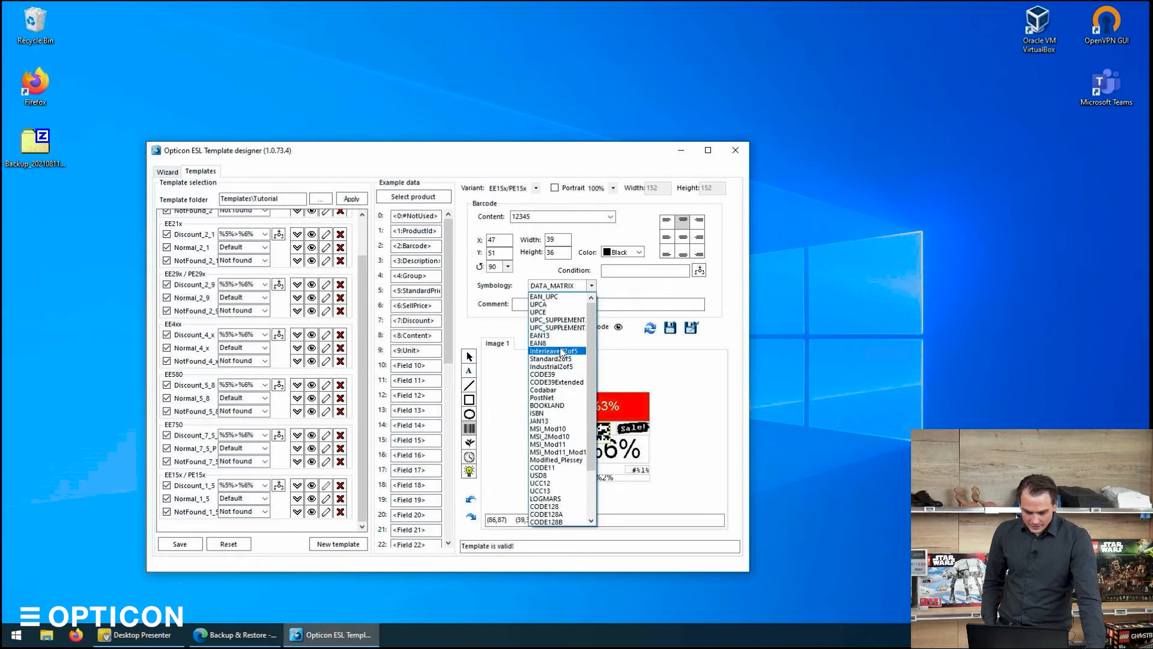
left_click(552, 360)
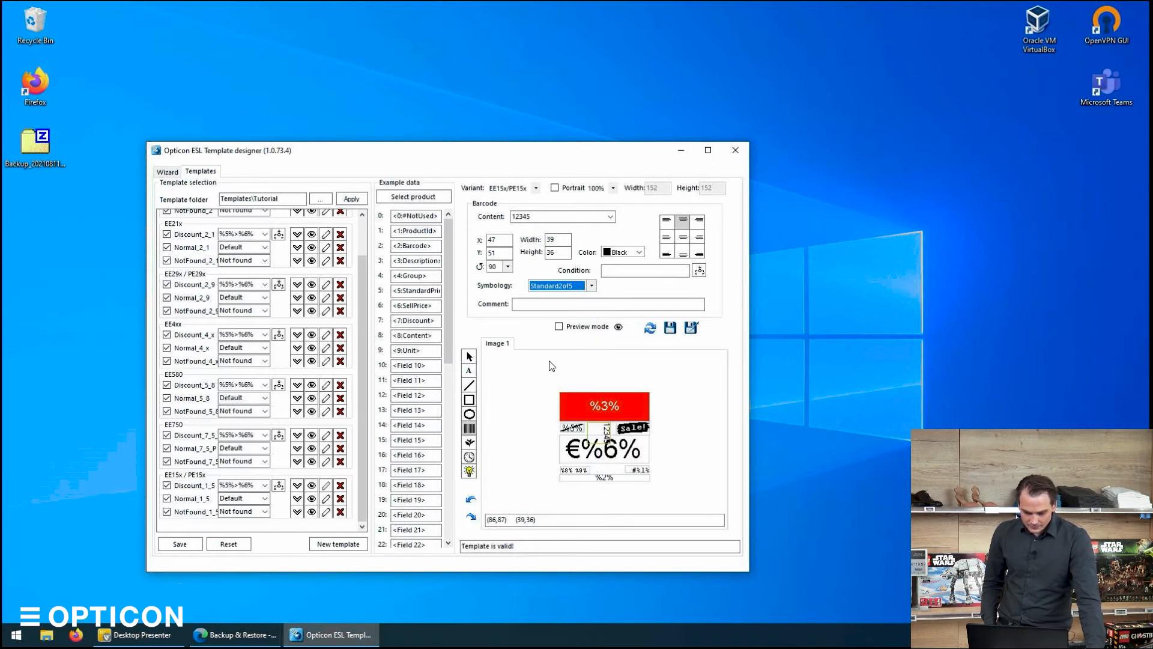
Set the barcode symbology to EAN_UPC.
left_click(565, 286)
scroll(556, 313, "up", 2)
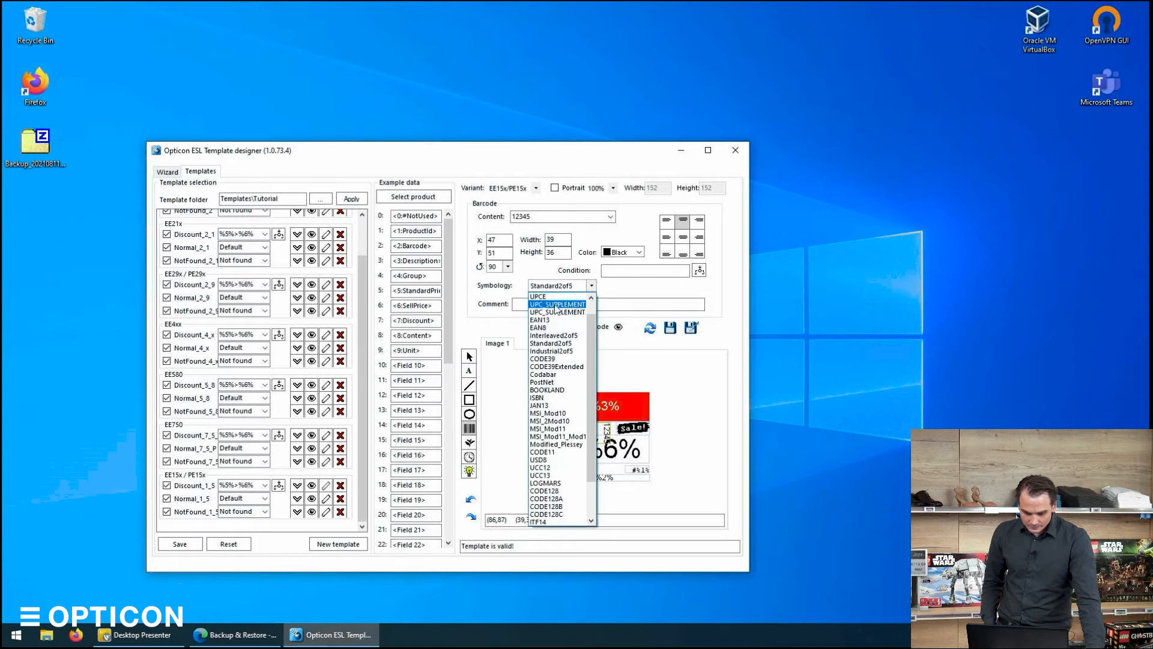
scroll(553, 309, "up", 1)
left_click(554, 309)
left_click(555, 286)
scroll(547, 302, "up", 1)
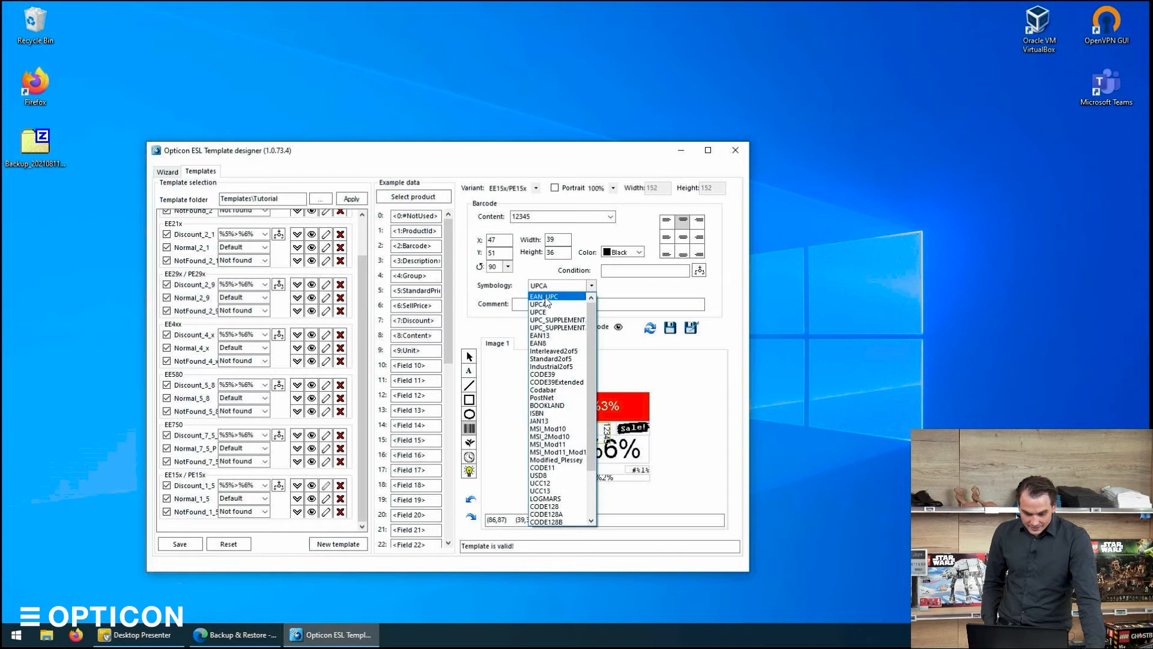
left_click(546, 298)
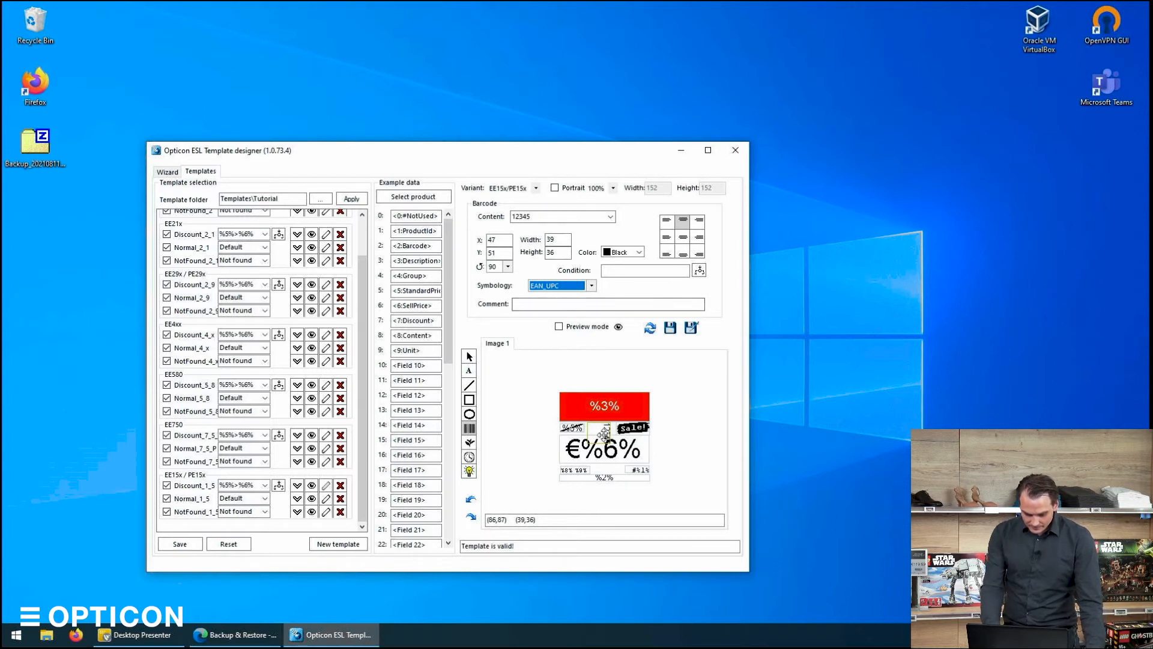
Examine the sales image element's content file path.
left_click(532, 426)
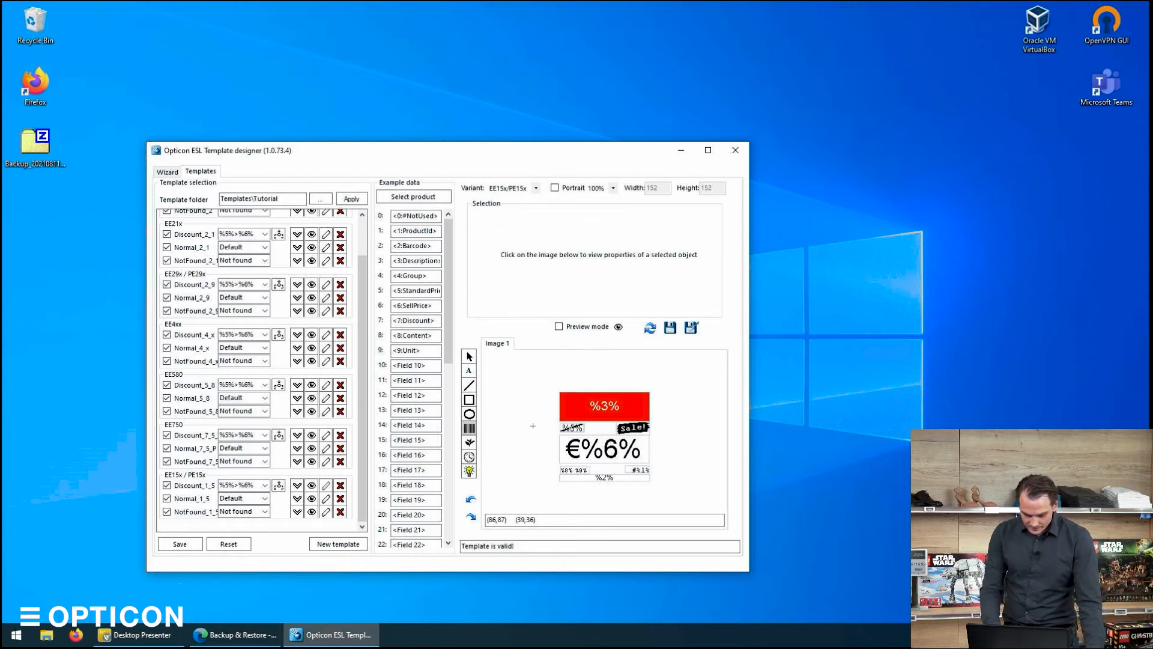
left_click(469, 445)
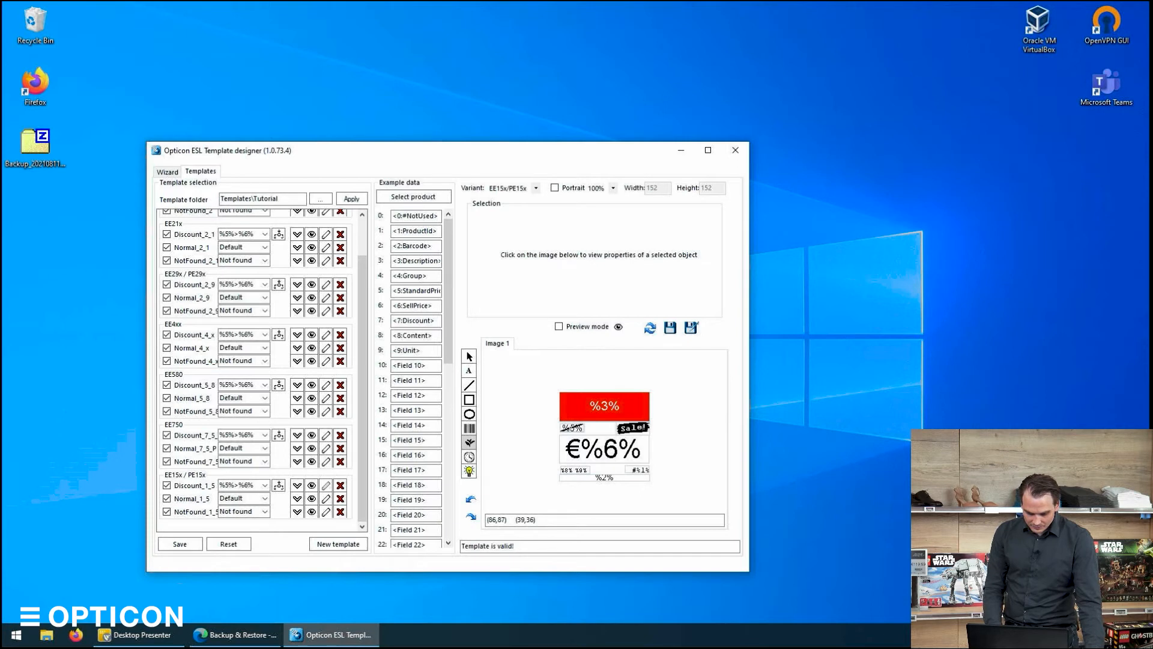
left_click(469, 356)
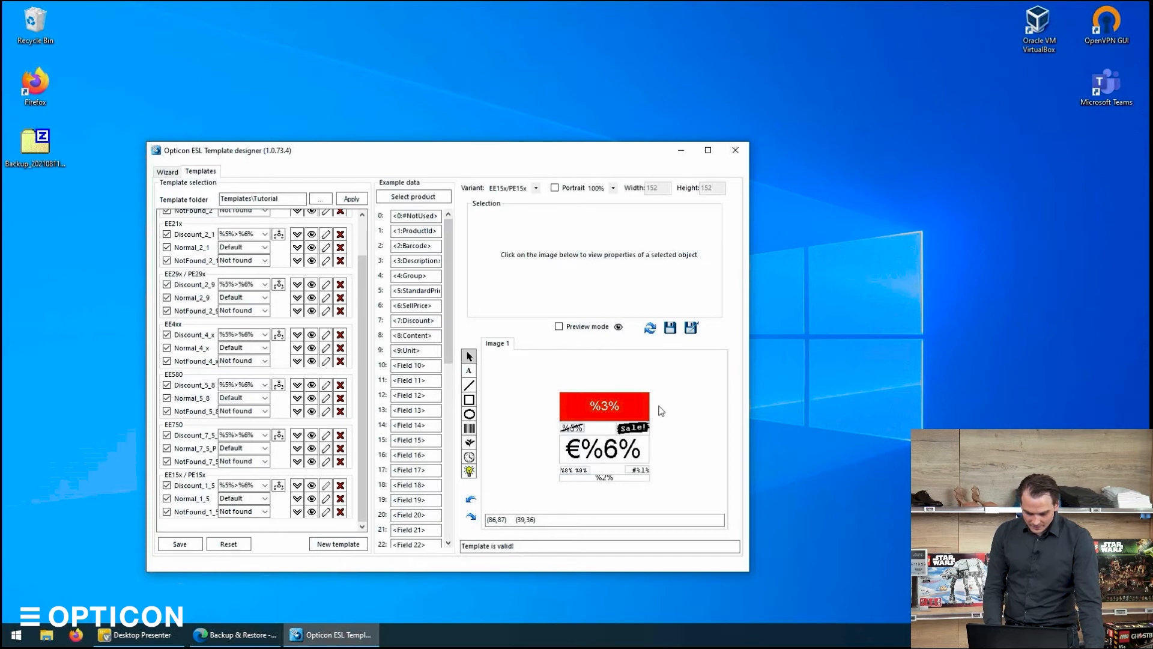
left_click(634, 428)
left_click_drag(564, 217, 518, 218)
left_click(528, 218)
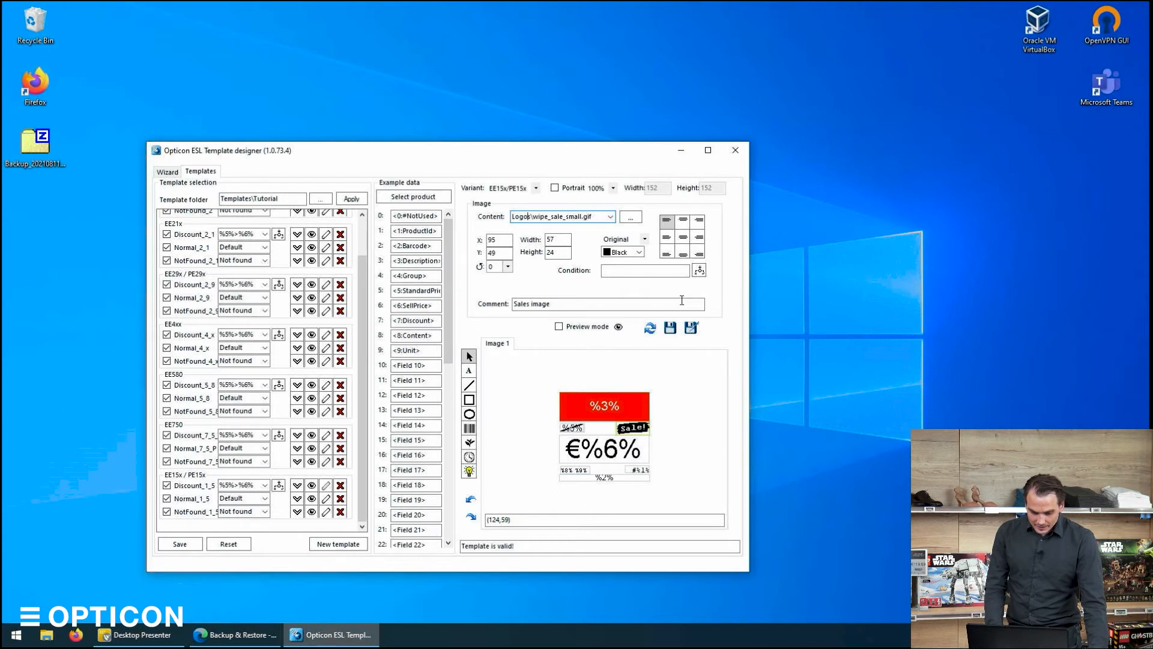
Load the SPA SPARKLING WATER product as example data to preview the template.
left_click(409, 200)
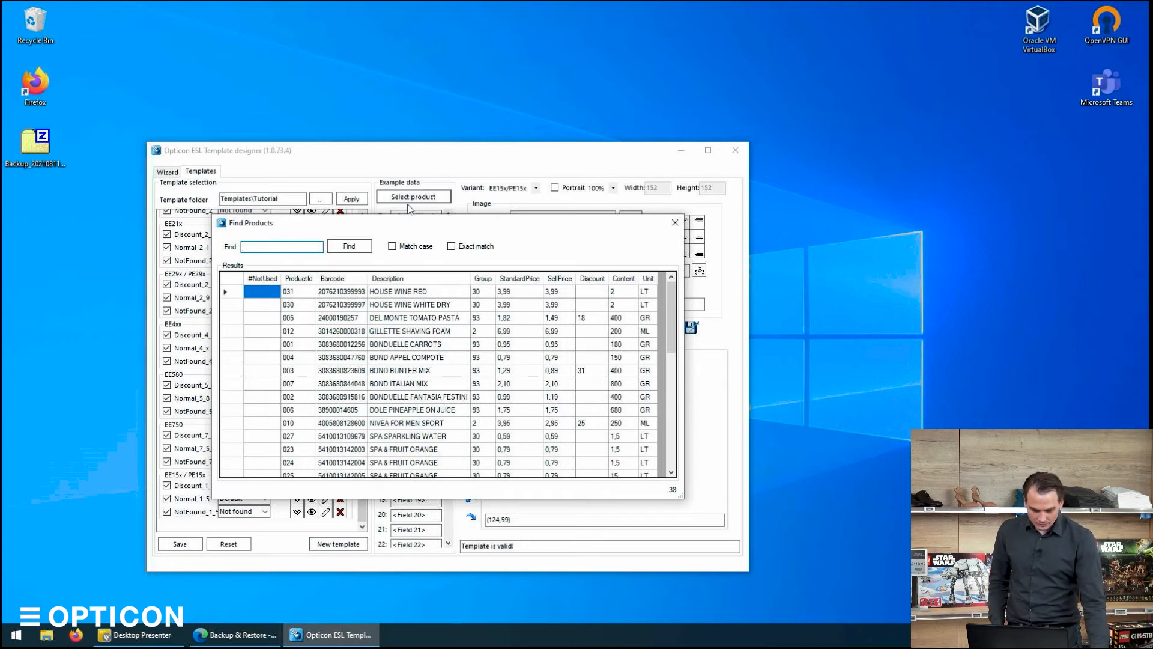
double_click(415, 436)
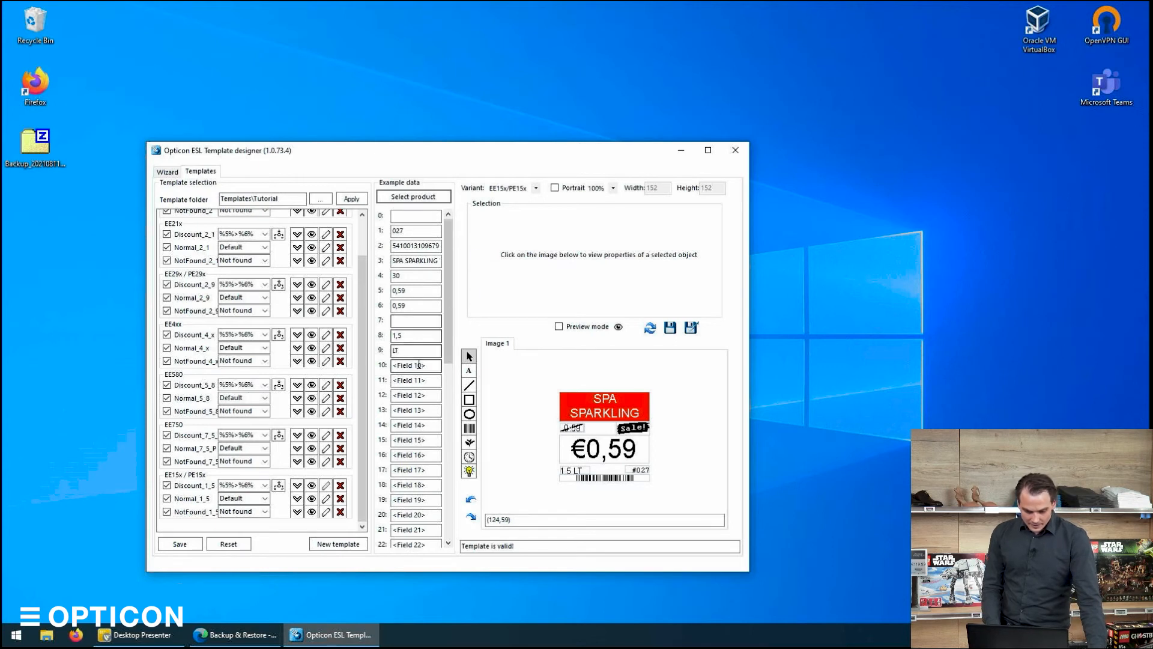
Save the edited Discount_1_5 template.
left_click(671, 327)
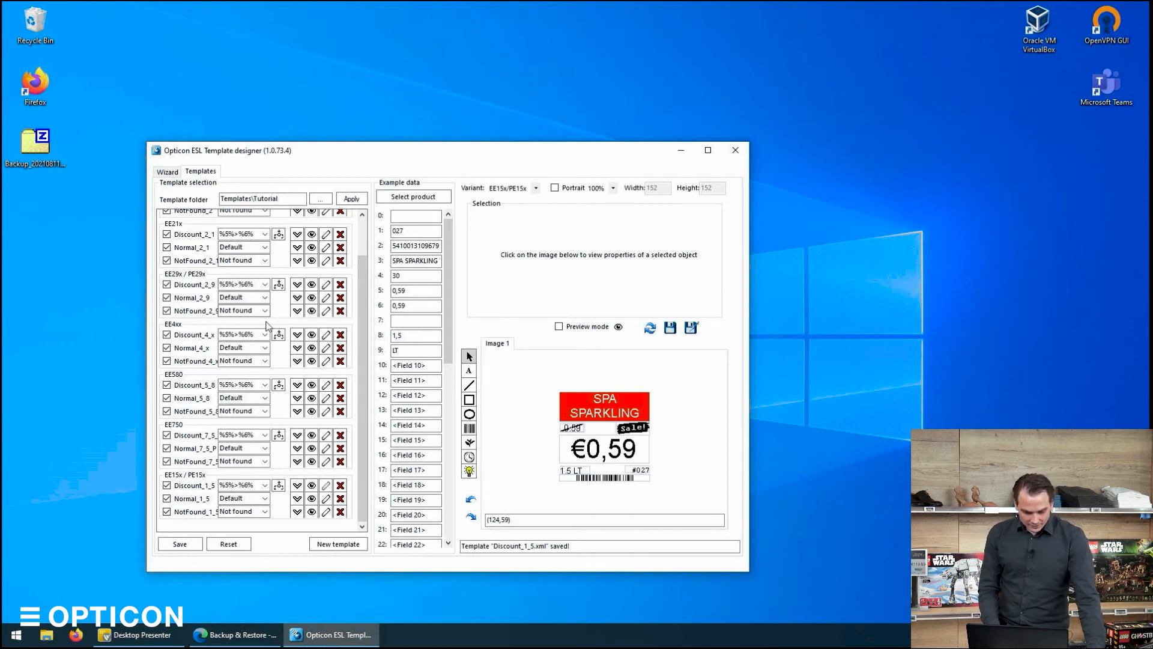
scroll(367, 246, "up", 2)
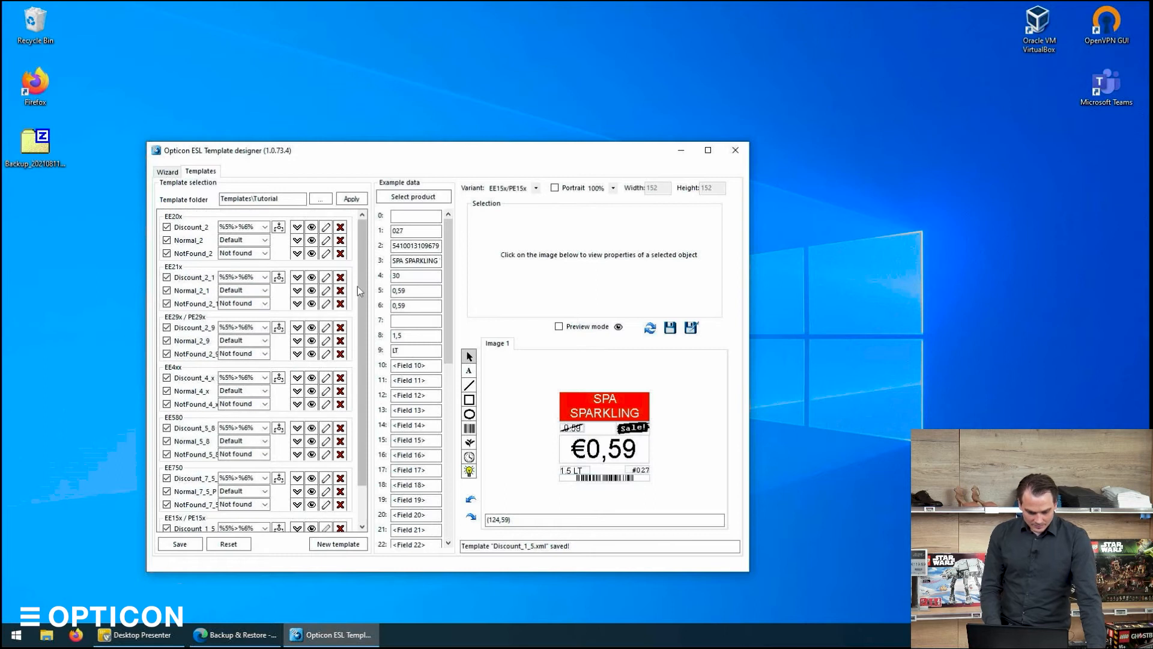
scroll(363, 500, "down", 2)
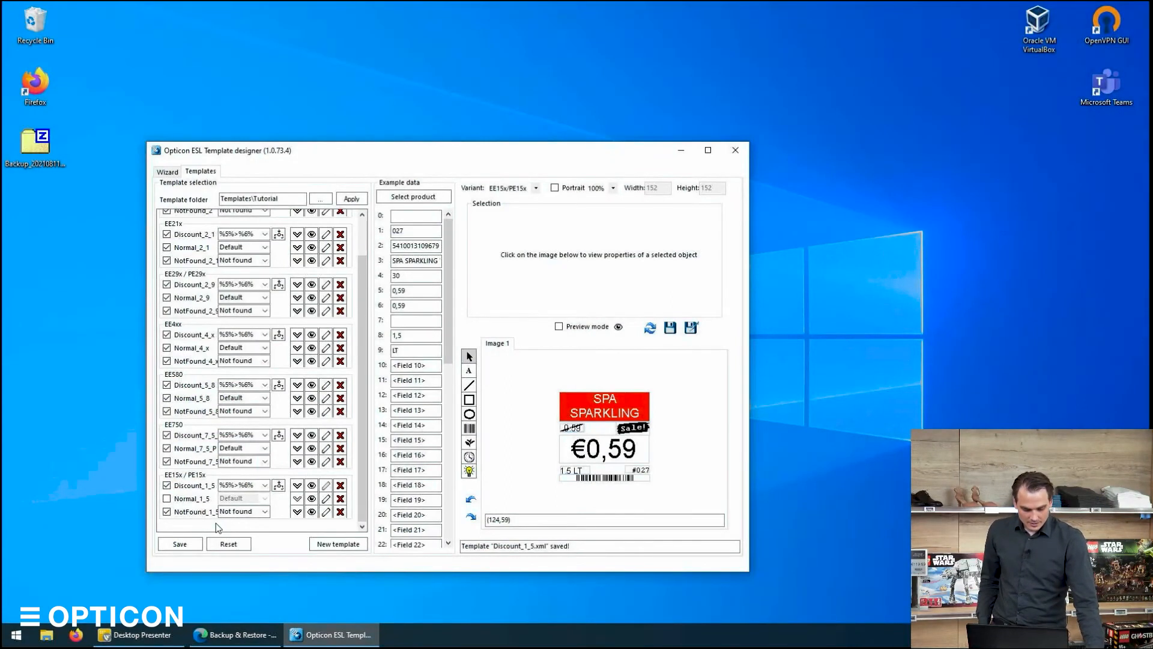
Inspect the Normal_1_5 and NotFound_1_5 templates' usage settings and preview each of them.
left_click(166, 500)
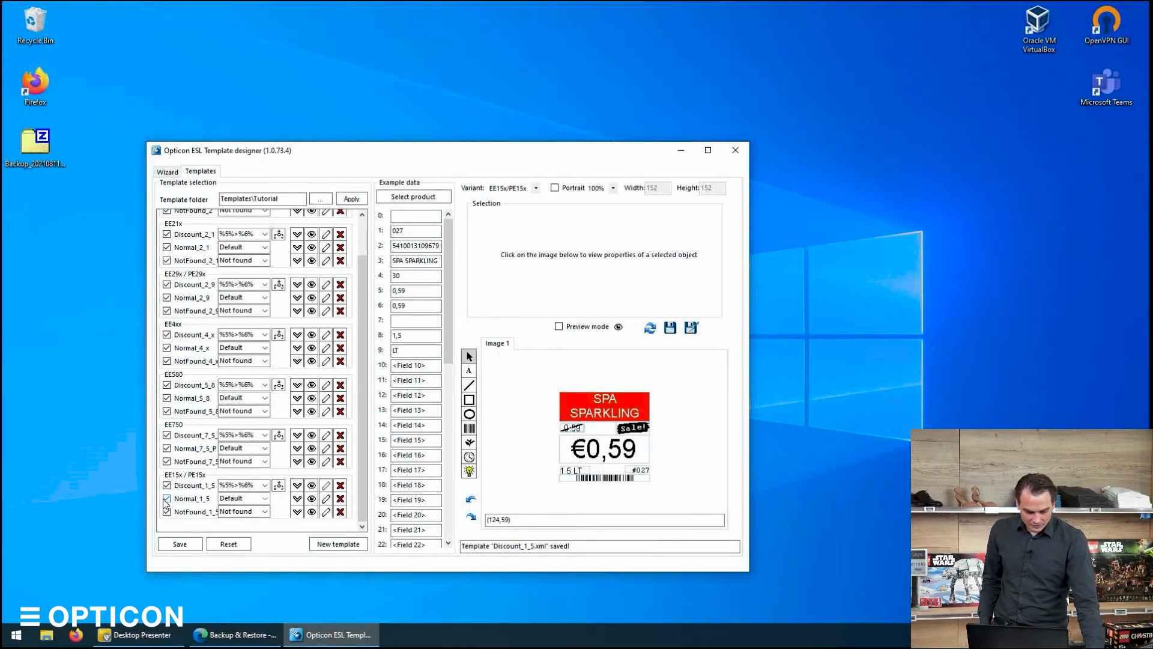
left_click(243, 498)
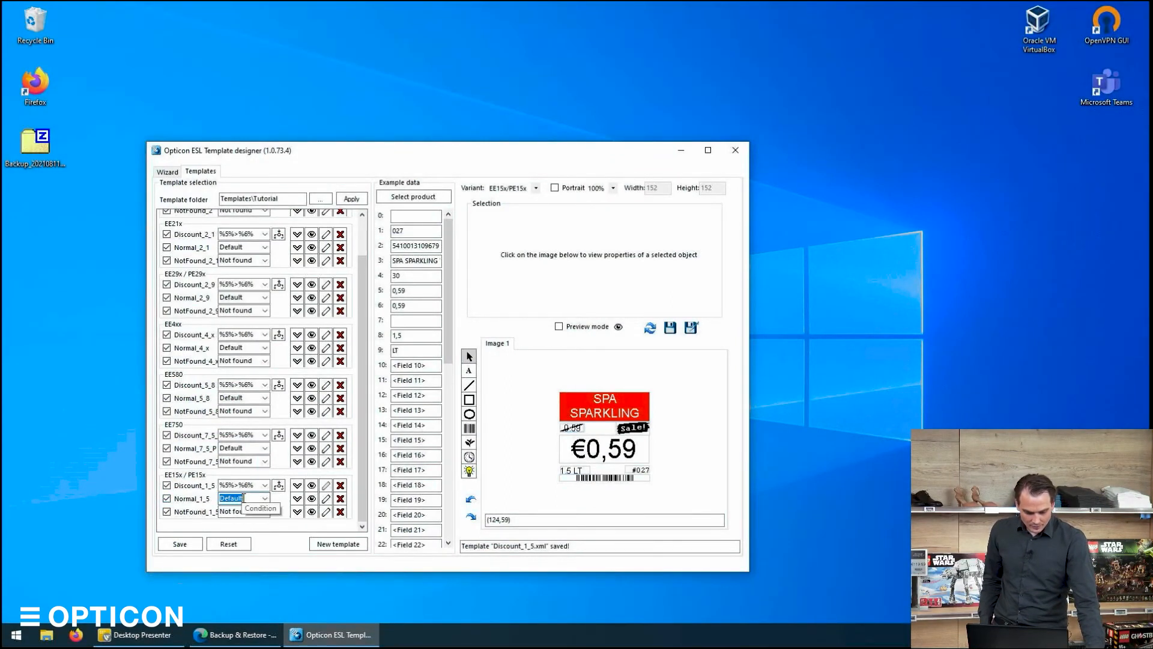
left_click(311, 498)
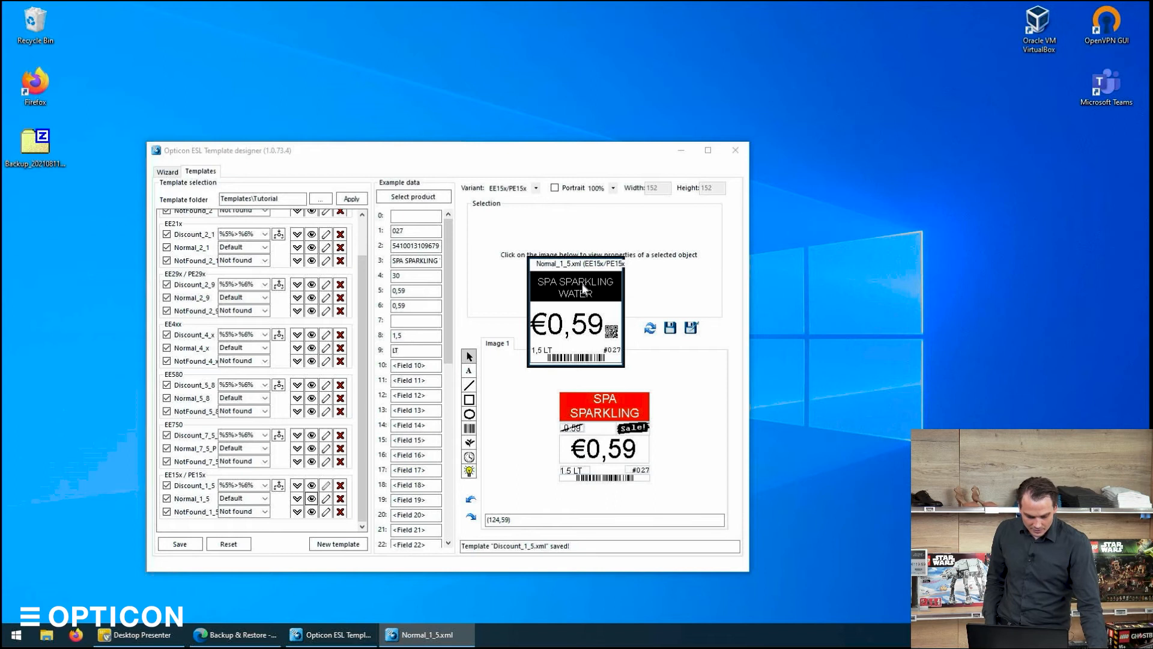
left_click(313, 512)
left_click(265, 511)
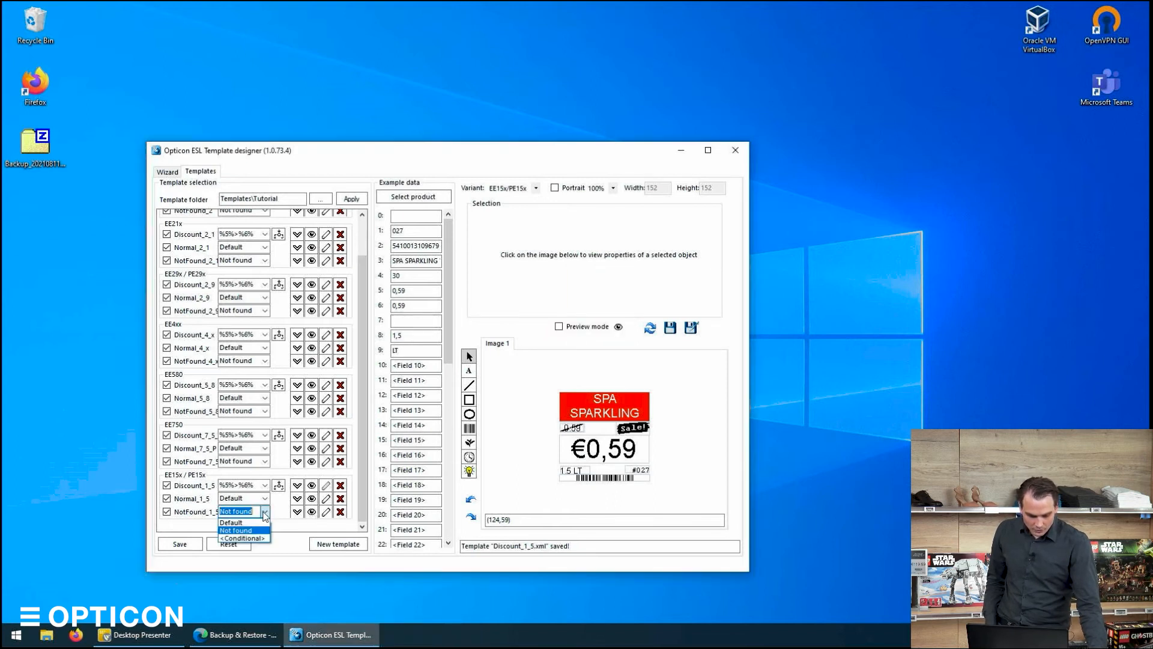
left_click(265, 512)
left_click(312, 512)
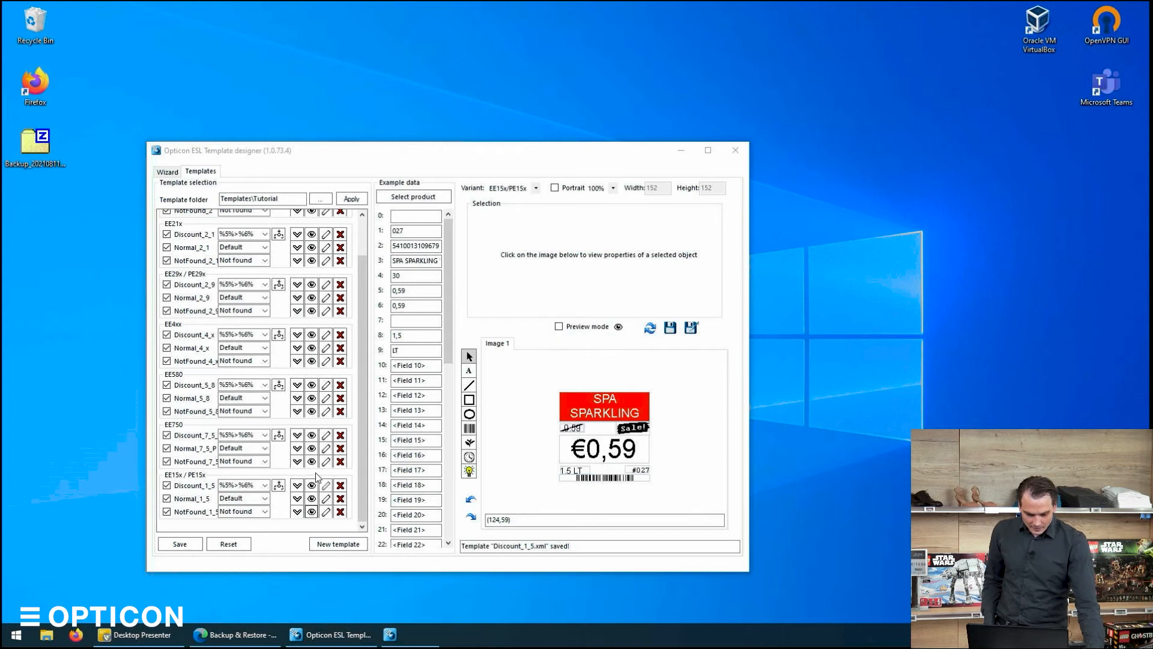
Review the Discount_1_5 template's display condition in the condition editor.
left_click(257, 485)
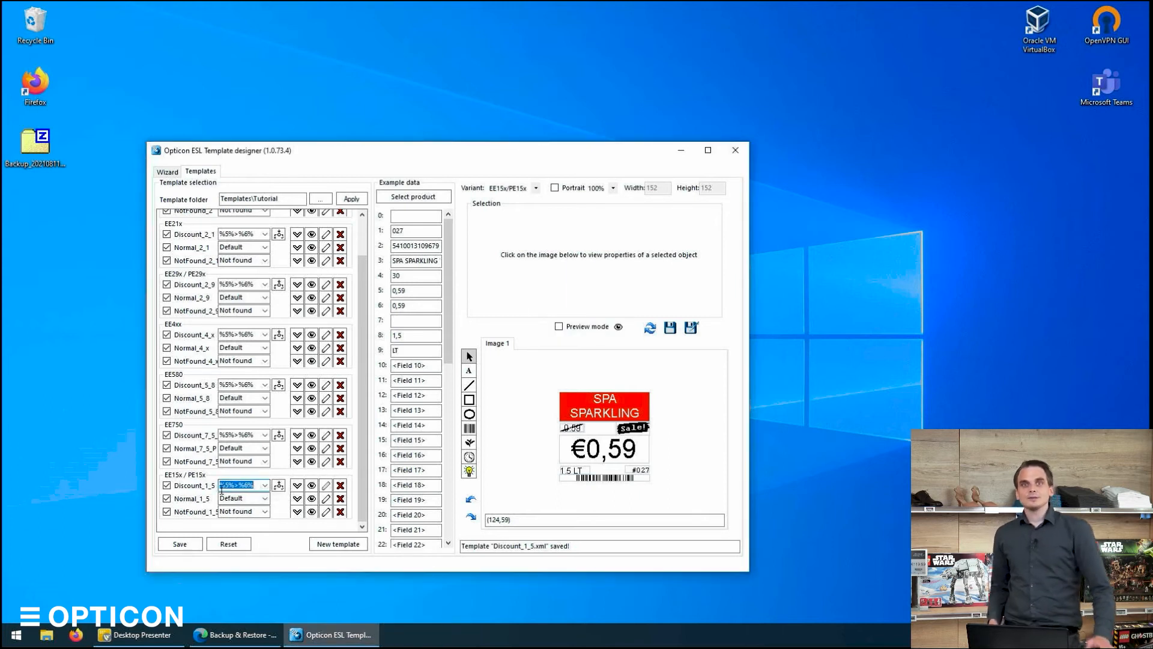
left_click(282, 486)
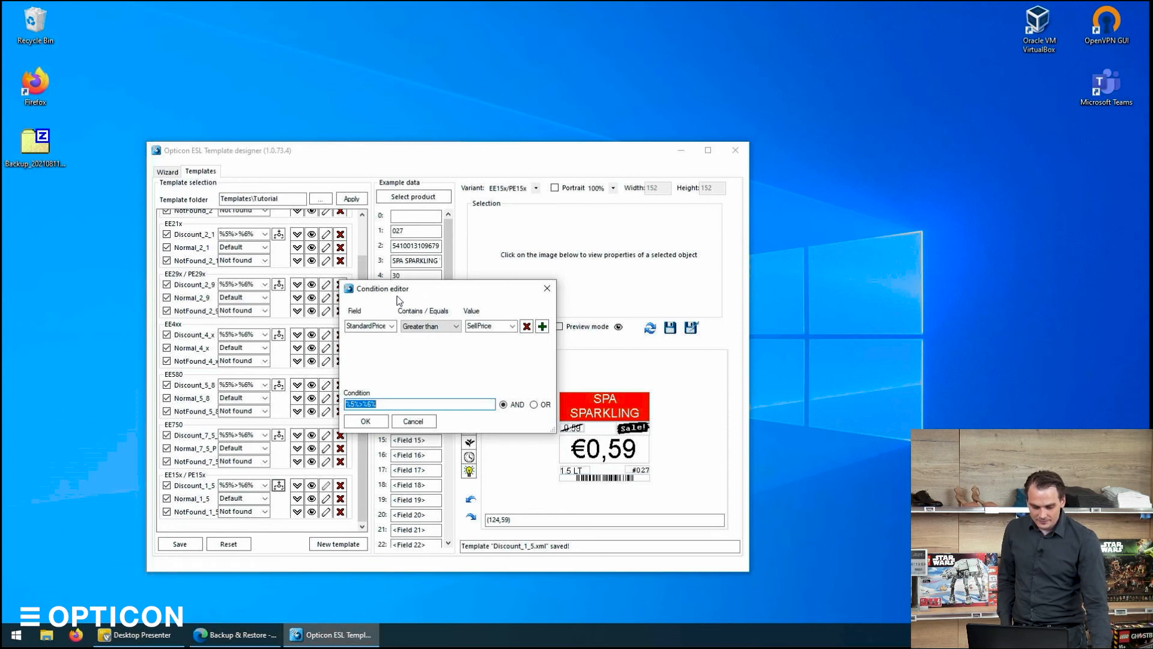
double_click(365, 325)
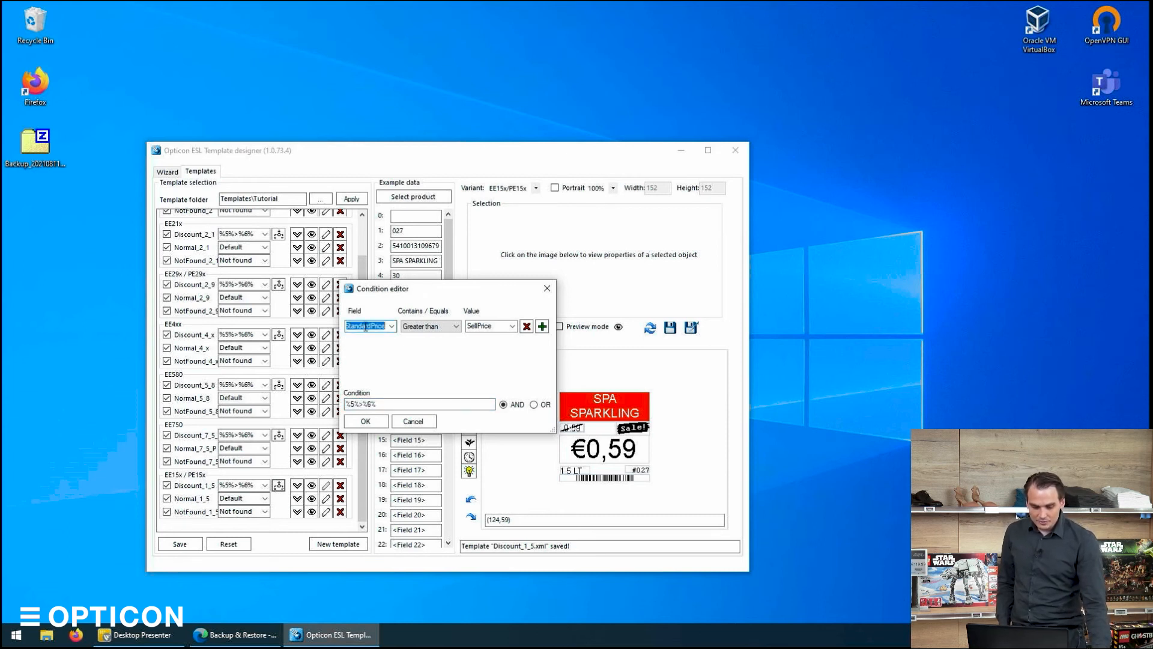
left_click(423, 327)
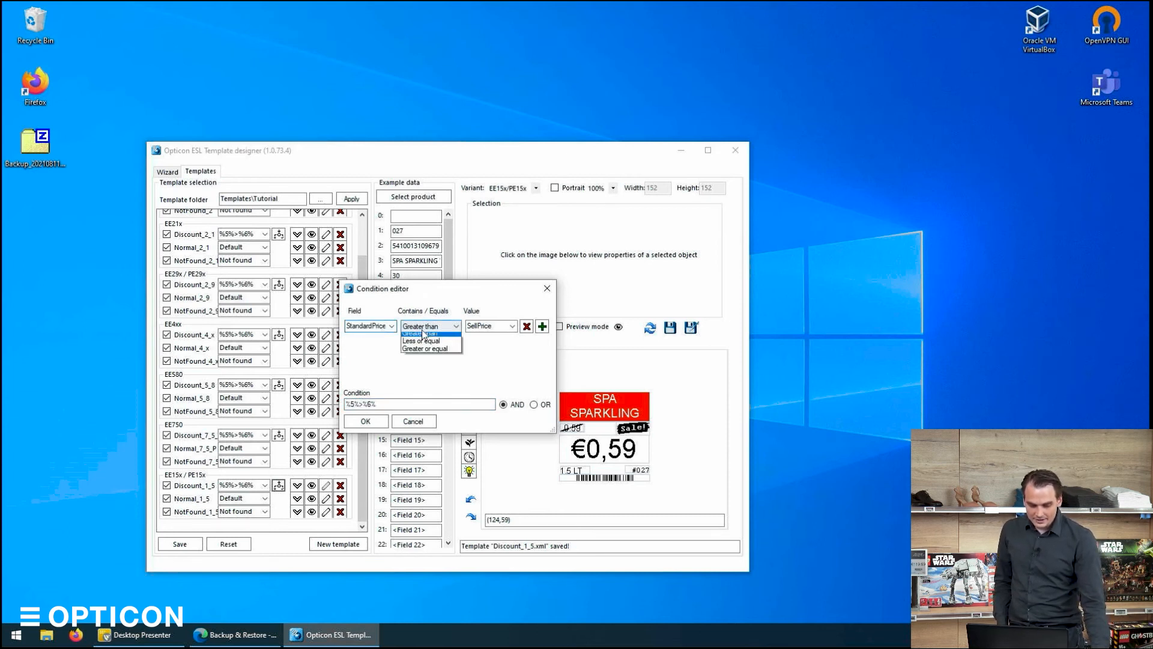
left_click(422, 329)
double_click(480, 326)
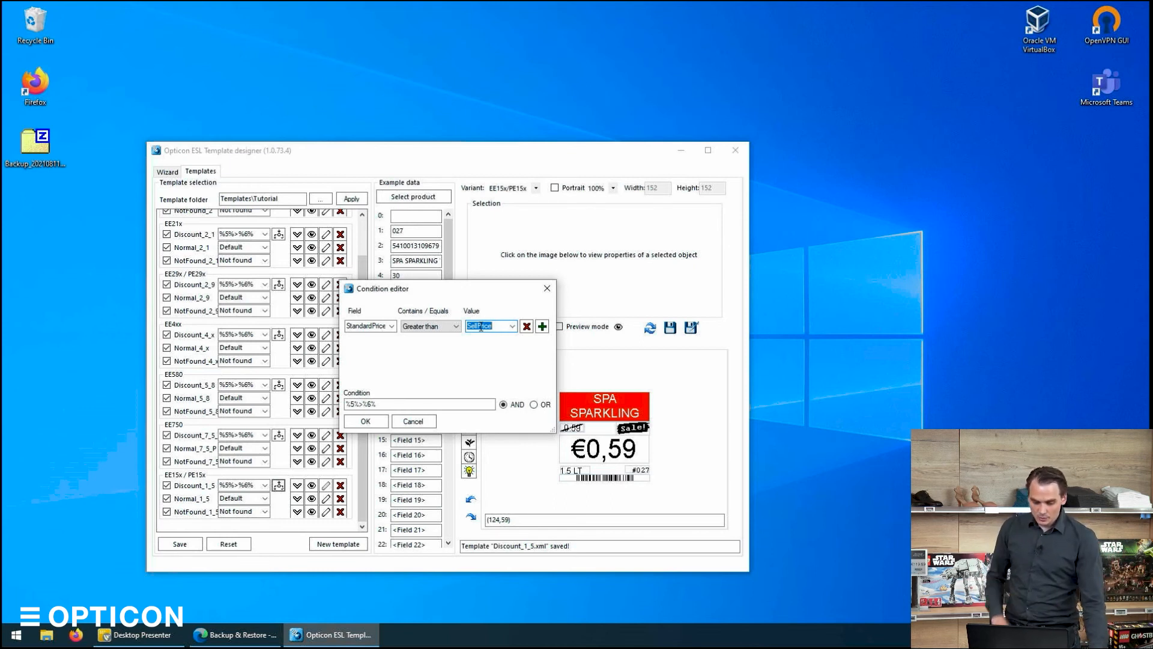
left_click(363, 421)
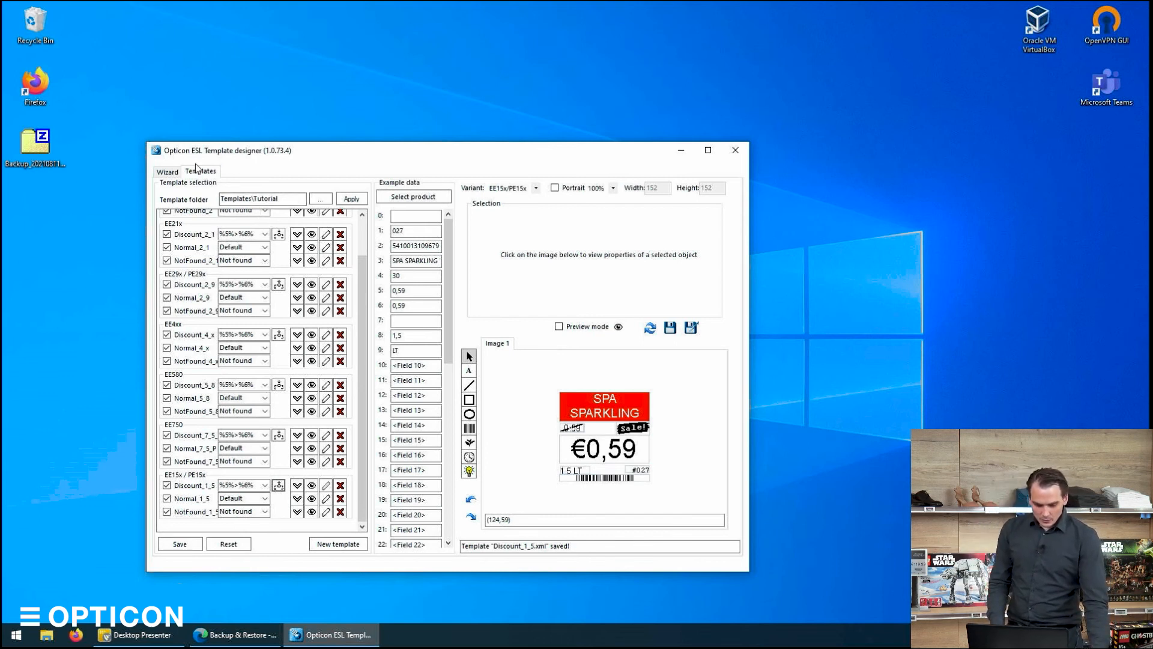
Save the template selection settings.
left_click(168, 173)
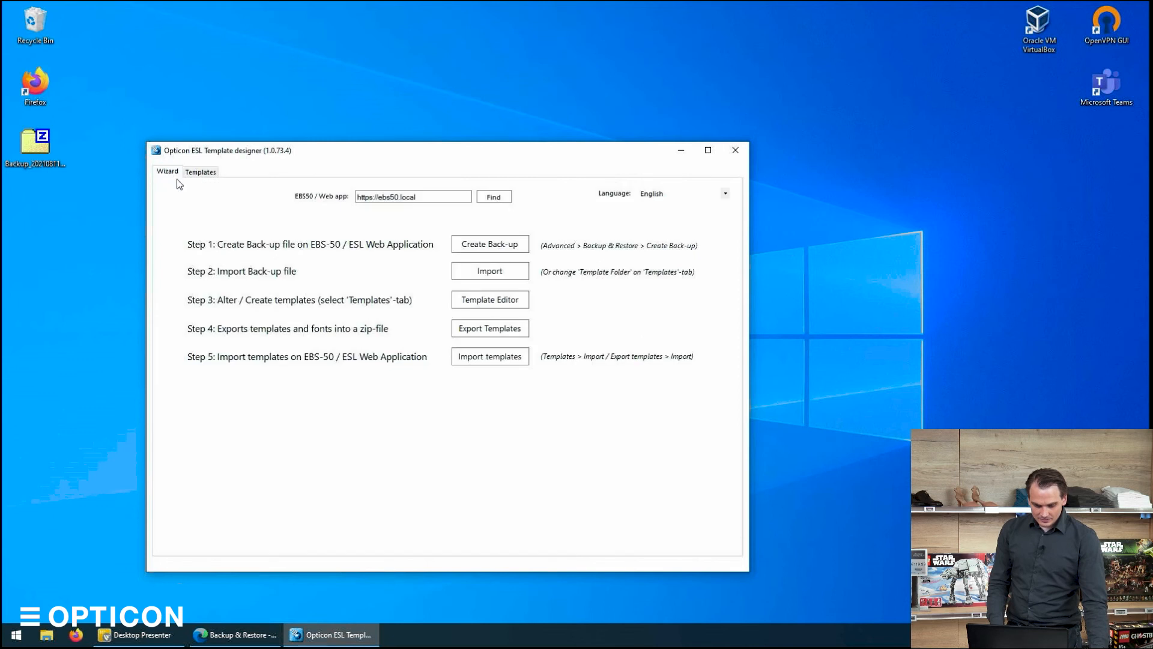
left_click(191, 174)
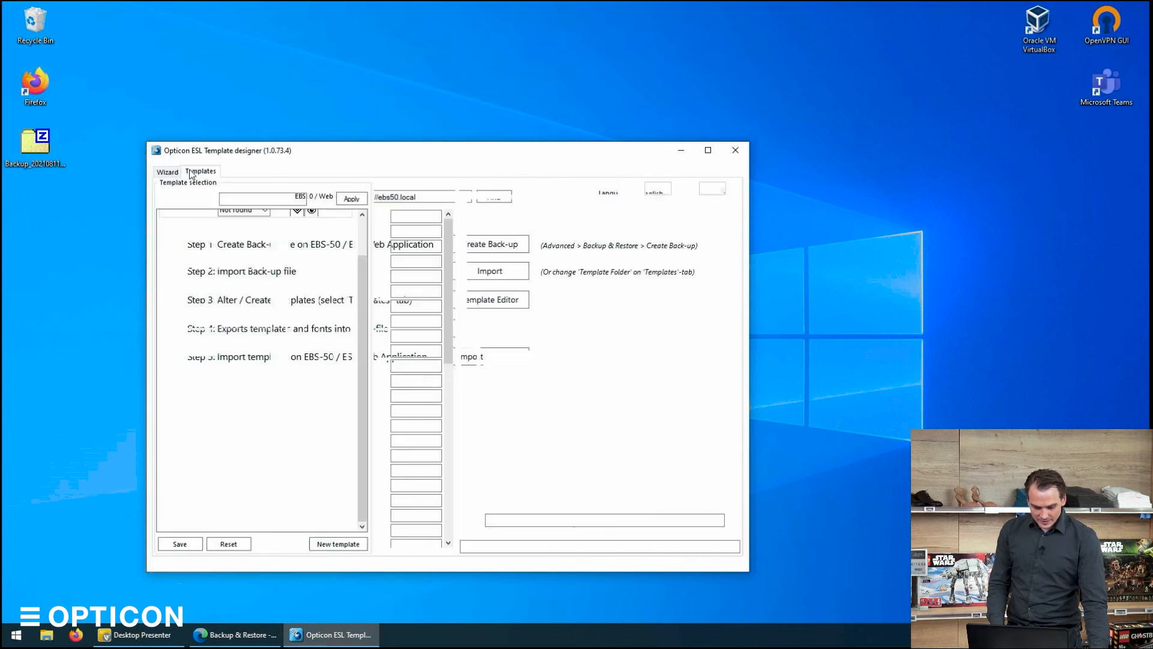
left_click(179, 546)
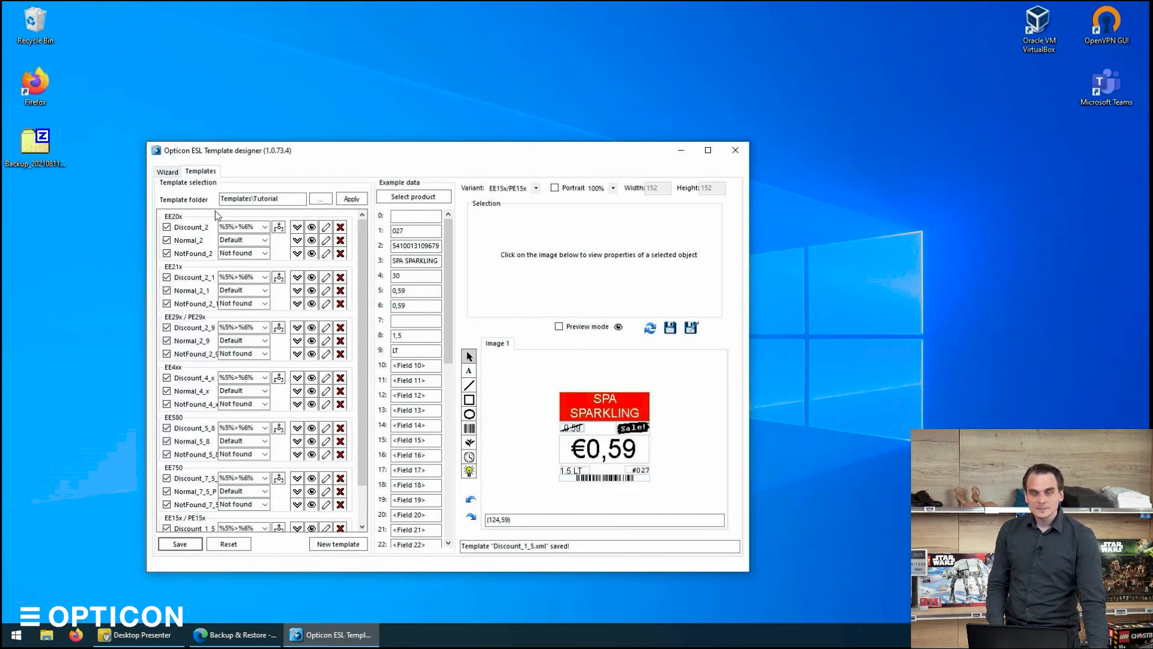
Export the templates and fonts as Templates_20210811_054046.zip to the Desktop.
left_click(176, 173)
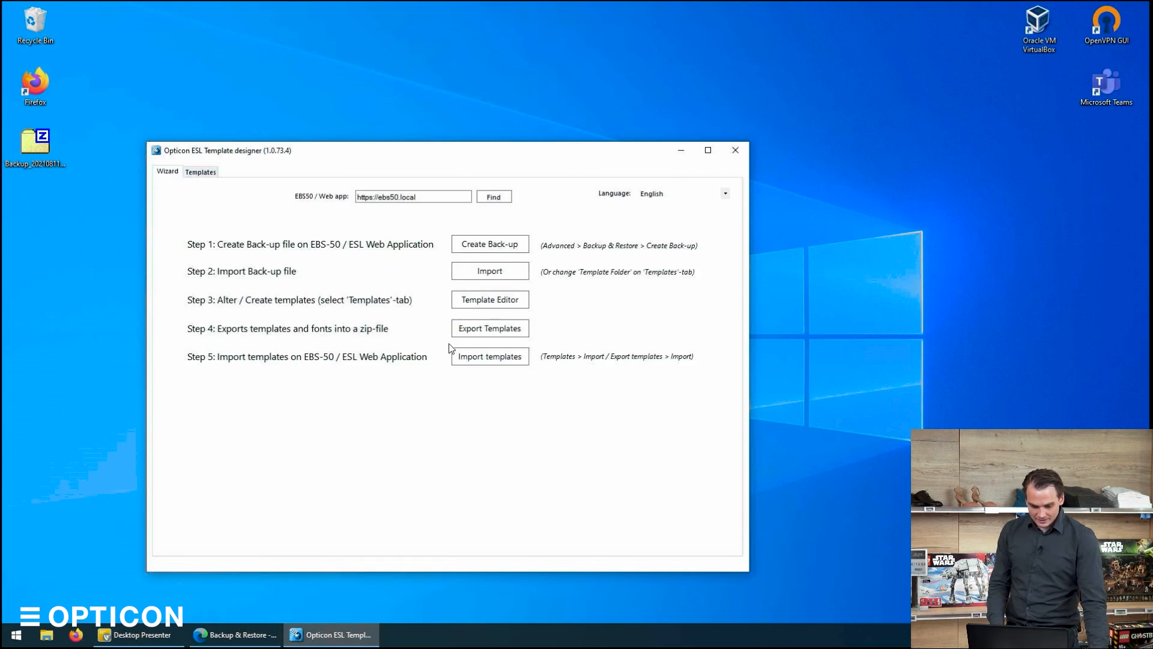
left_click(489, 330)
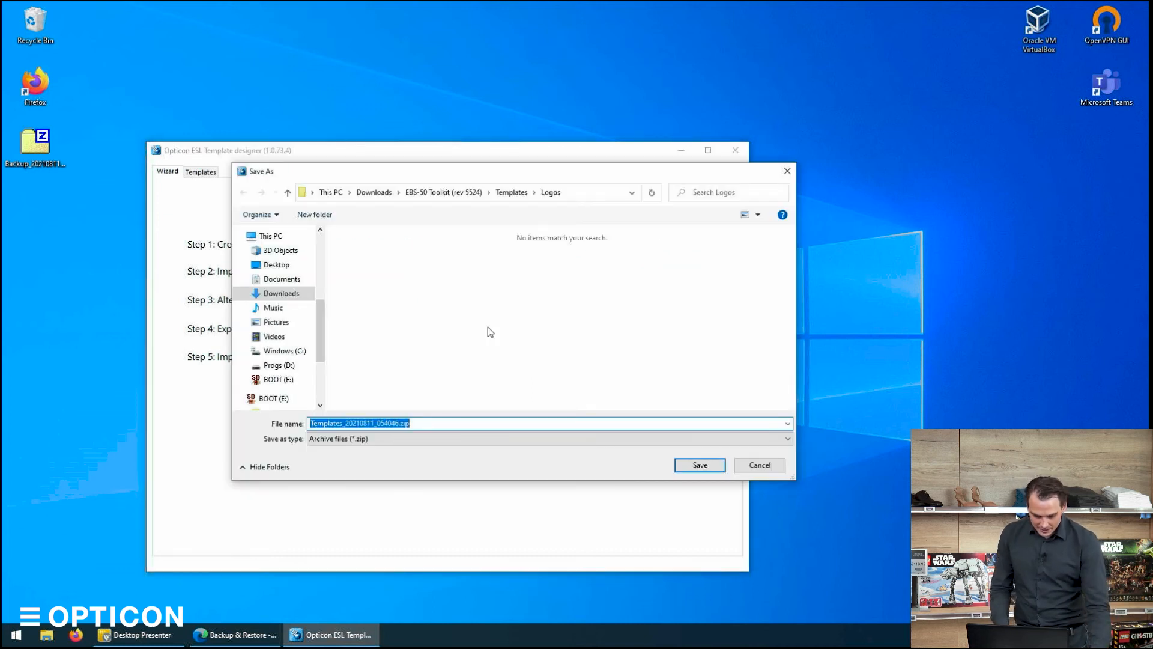
left_click(274, 268)
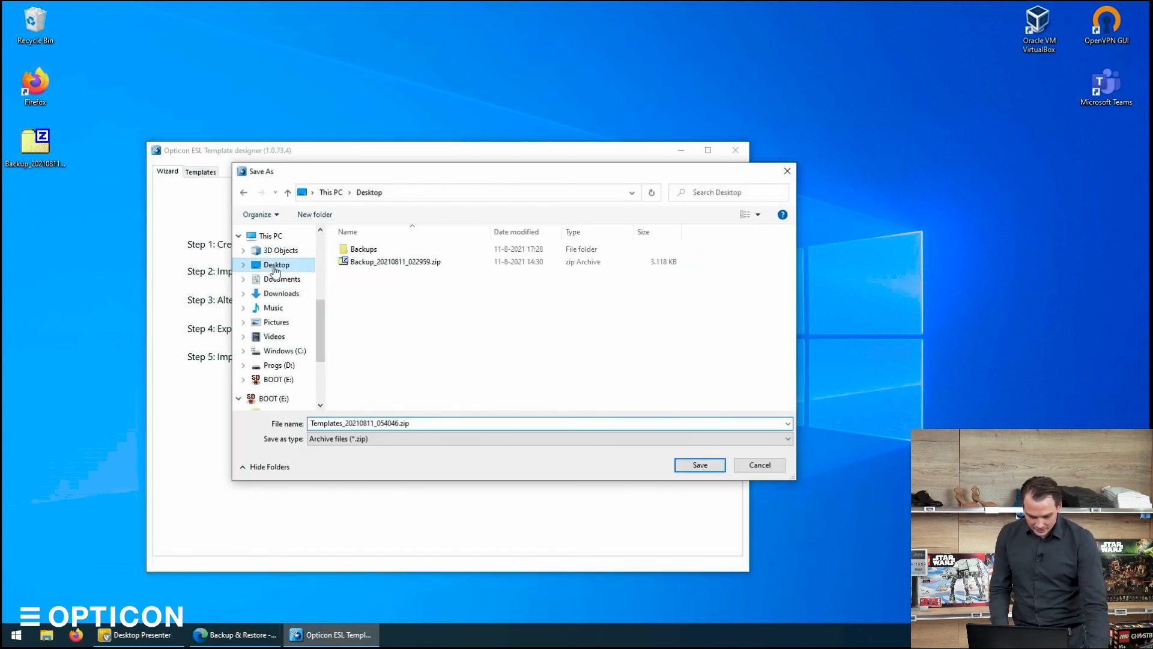
left_click(458, 424)
left_click(712, 465)
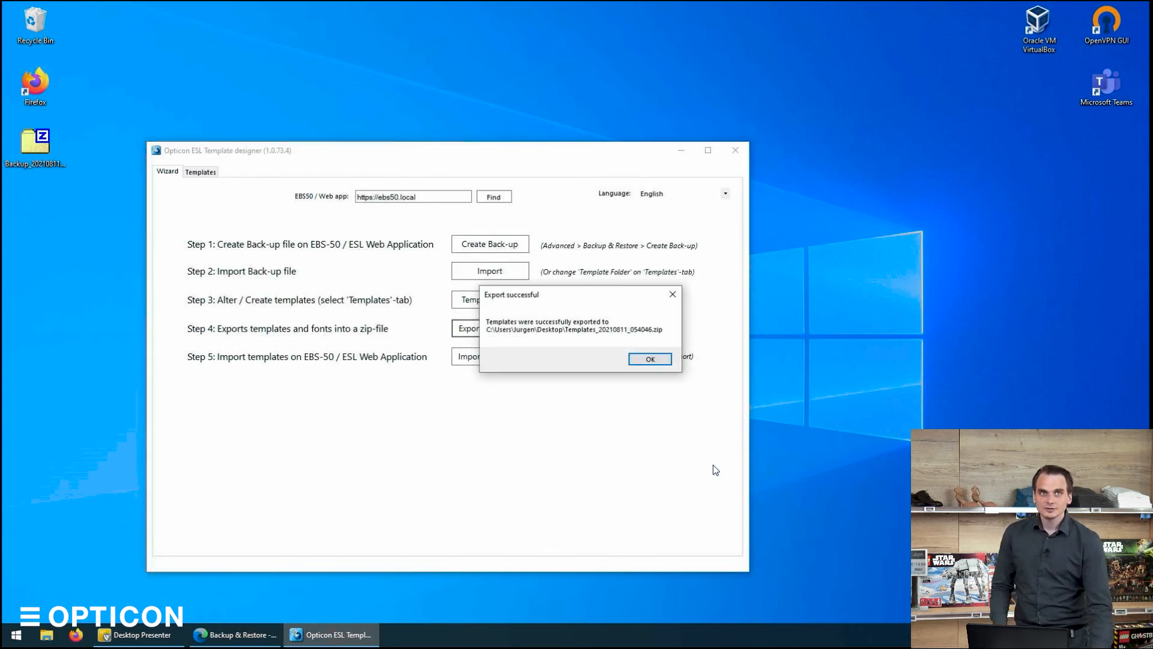
left_click(653, 362)
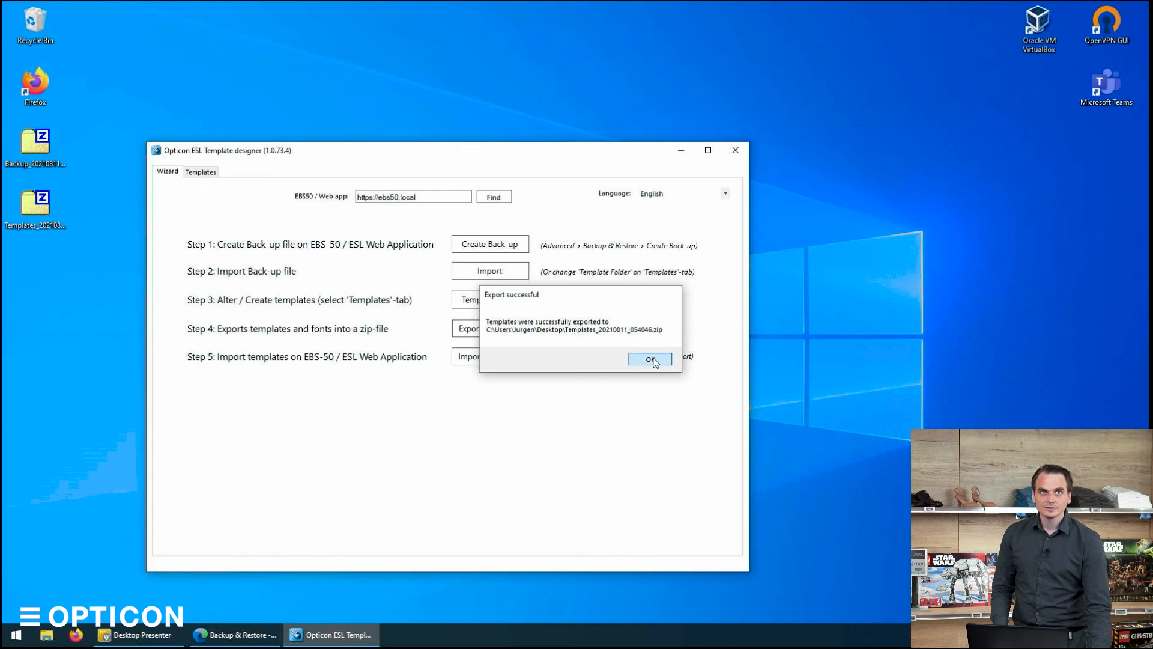
Open the ESL server's template import page in the browser and close the other browser tabs.
left_click(51, 216)
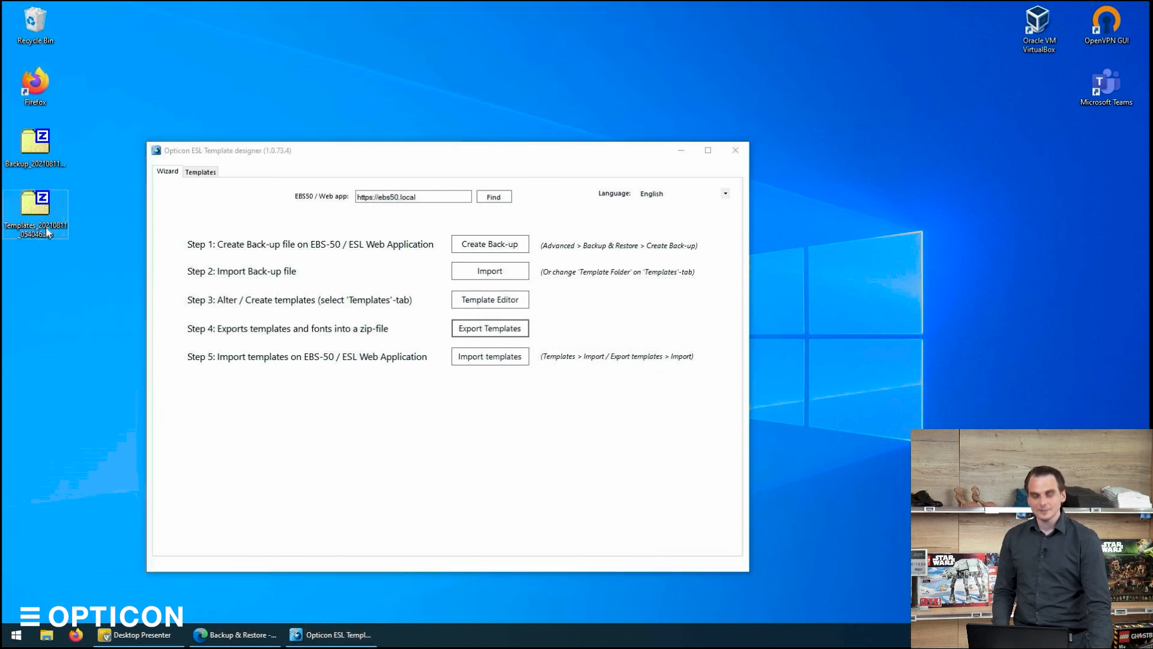
left_click(478, 358)
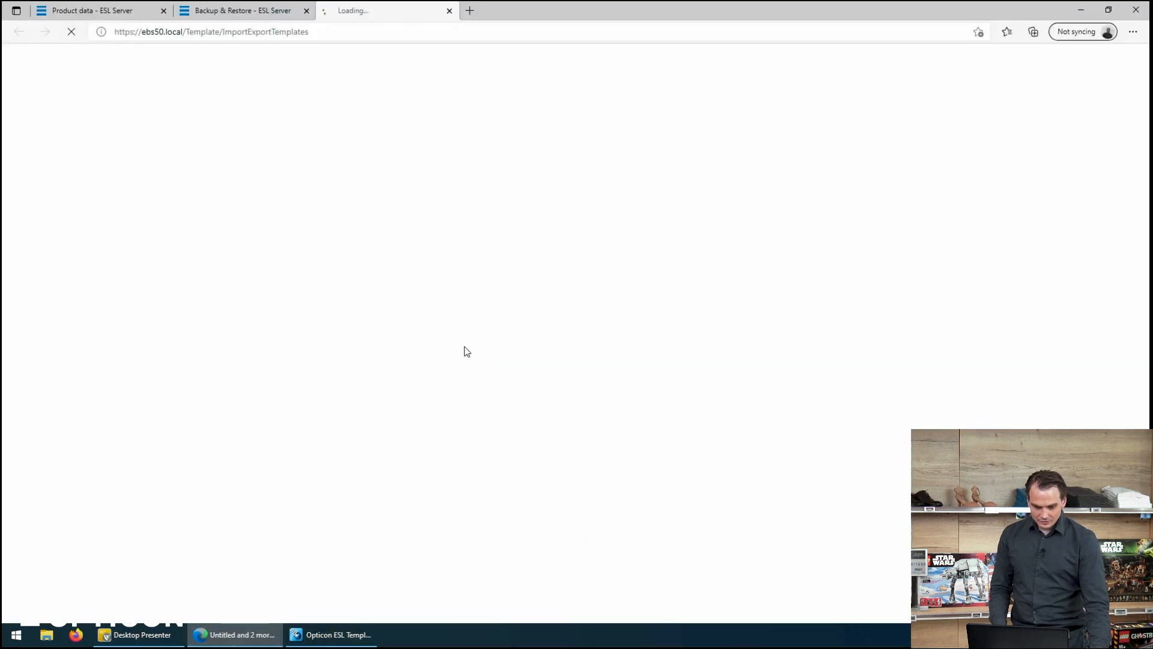
left_click(160, 4)
left_click(161, 5)
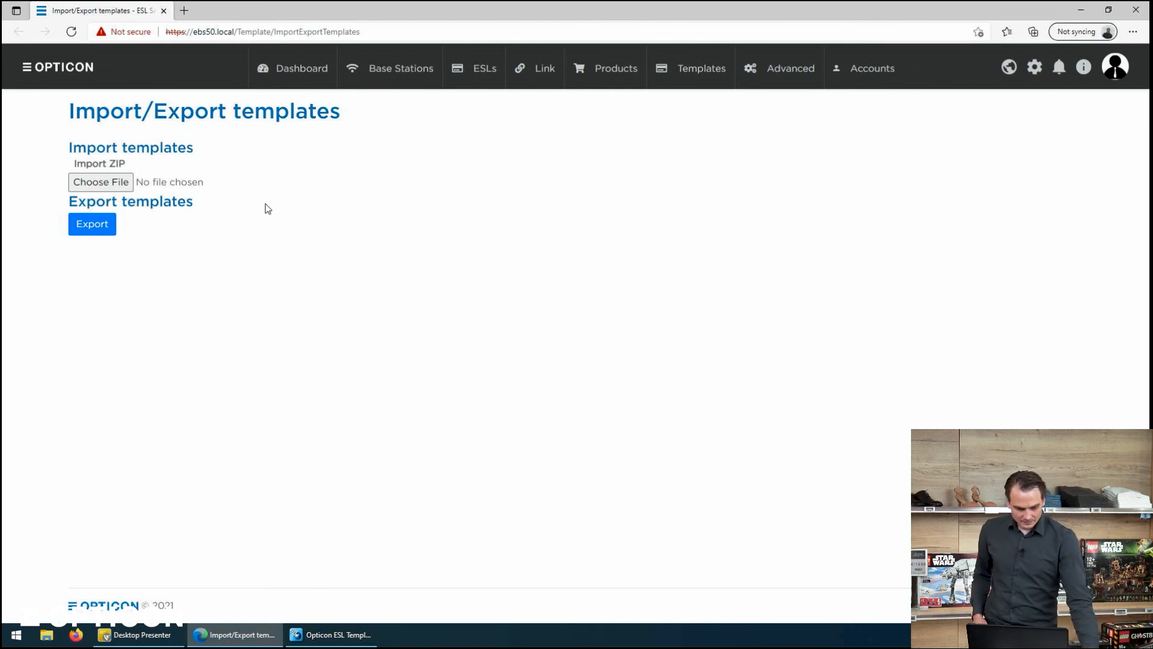
Import the Templates_20210811_054046.zip file on the ESL server.
left_click(101, 182)
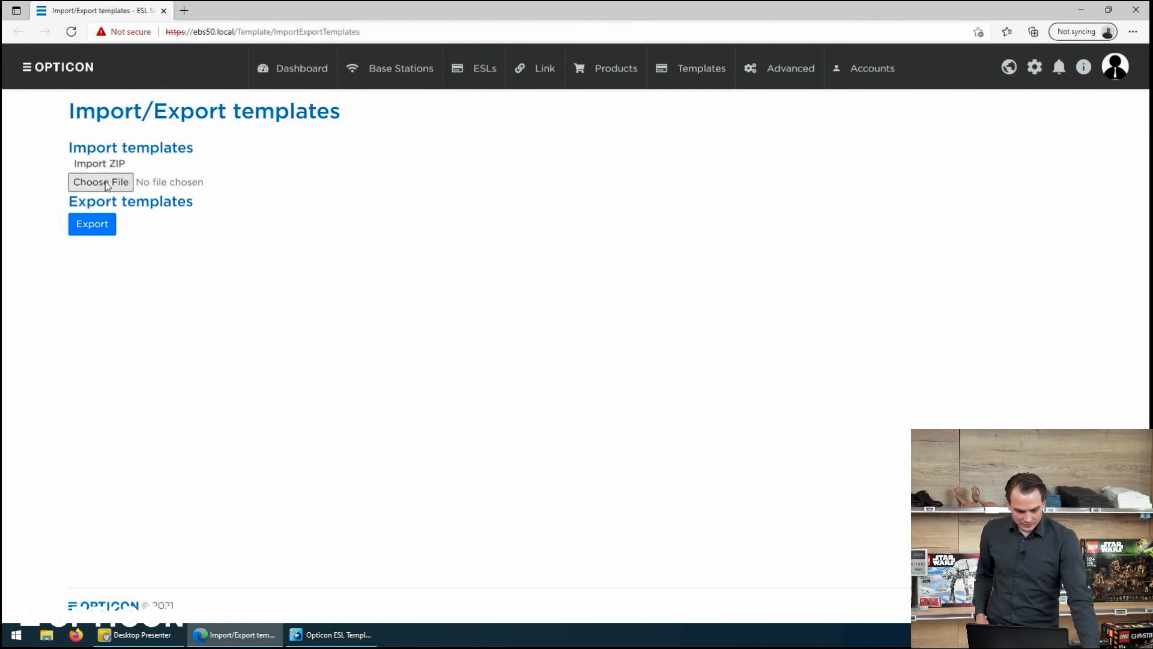
double_click(183, 114)
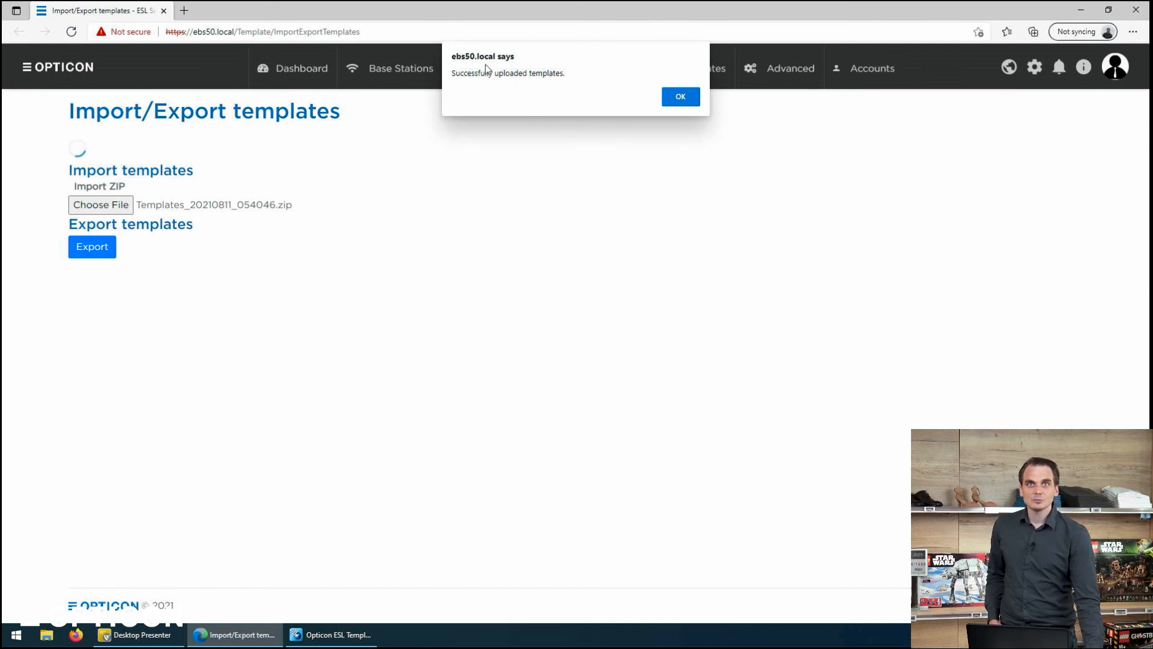
left_click(681, 97)
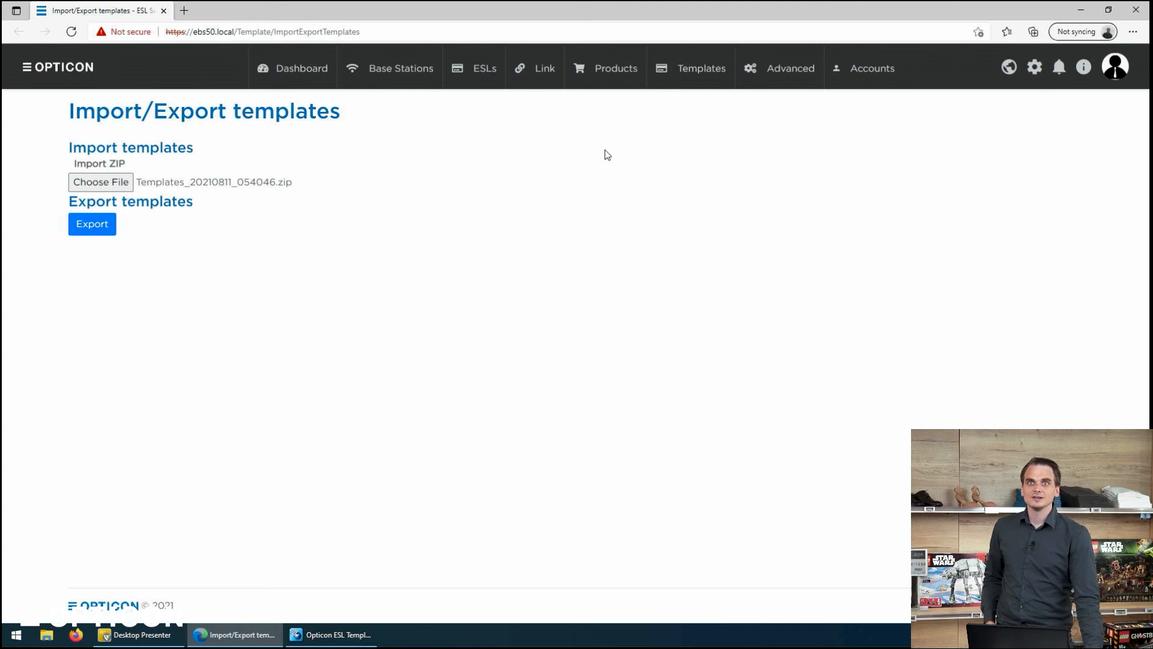
Open the server's Templates overview page.
mouse_move(668, 86)
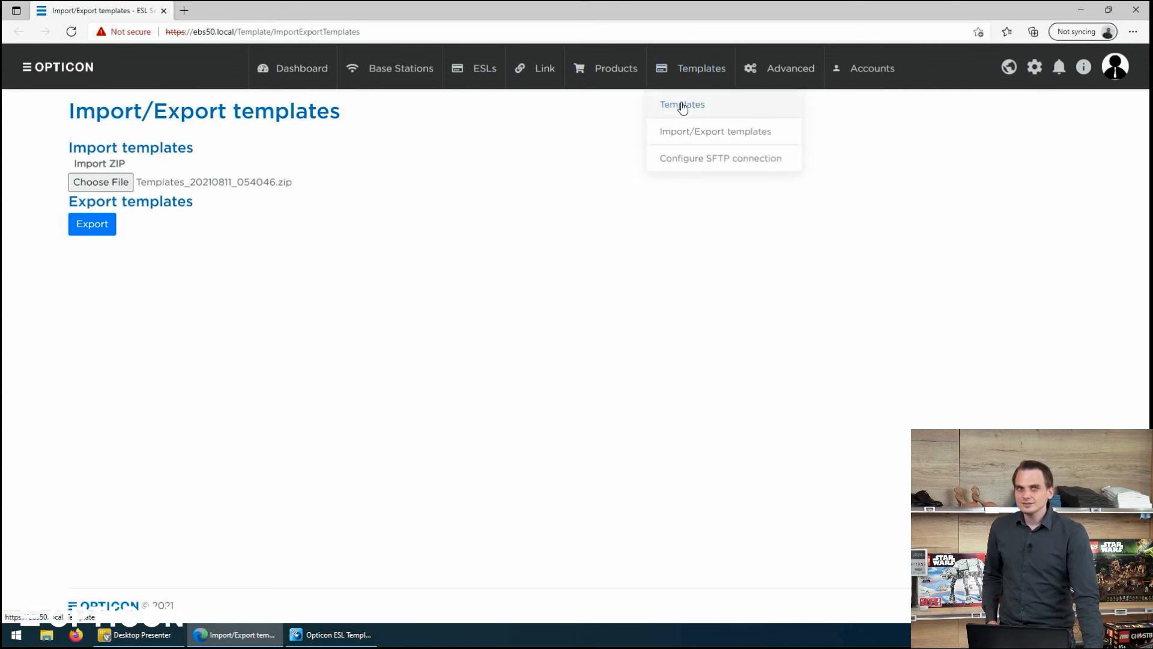
left_click(683, 106)
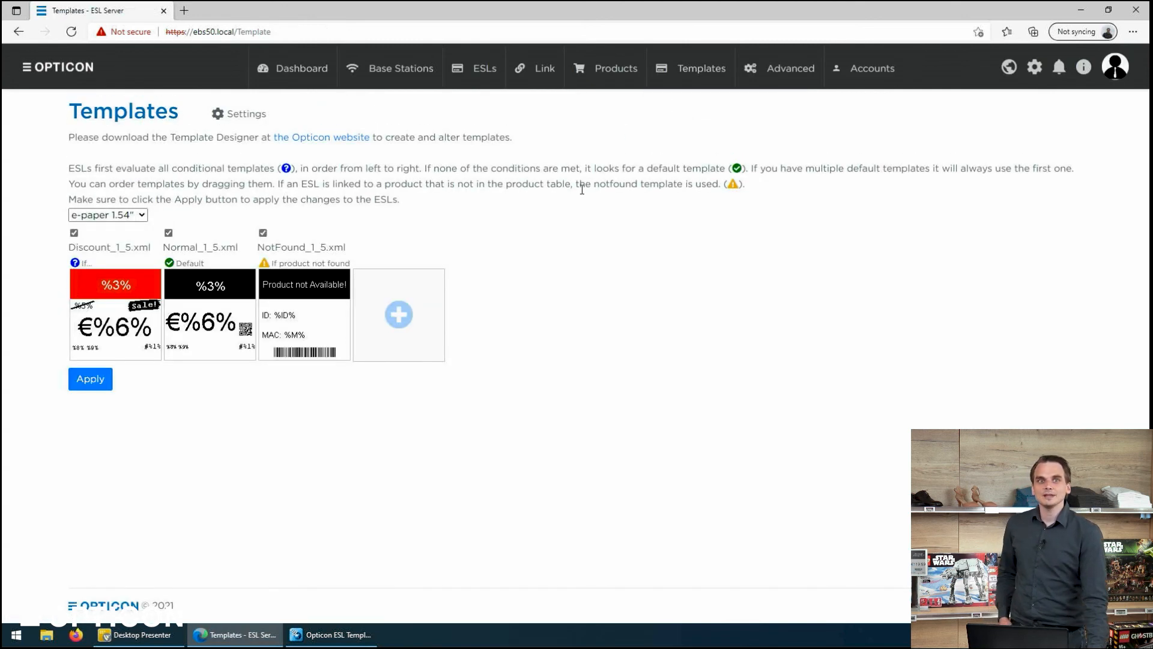